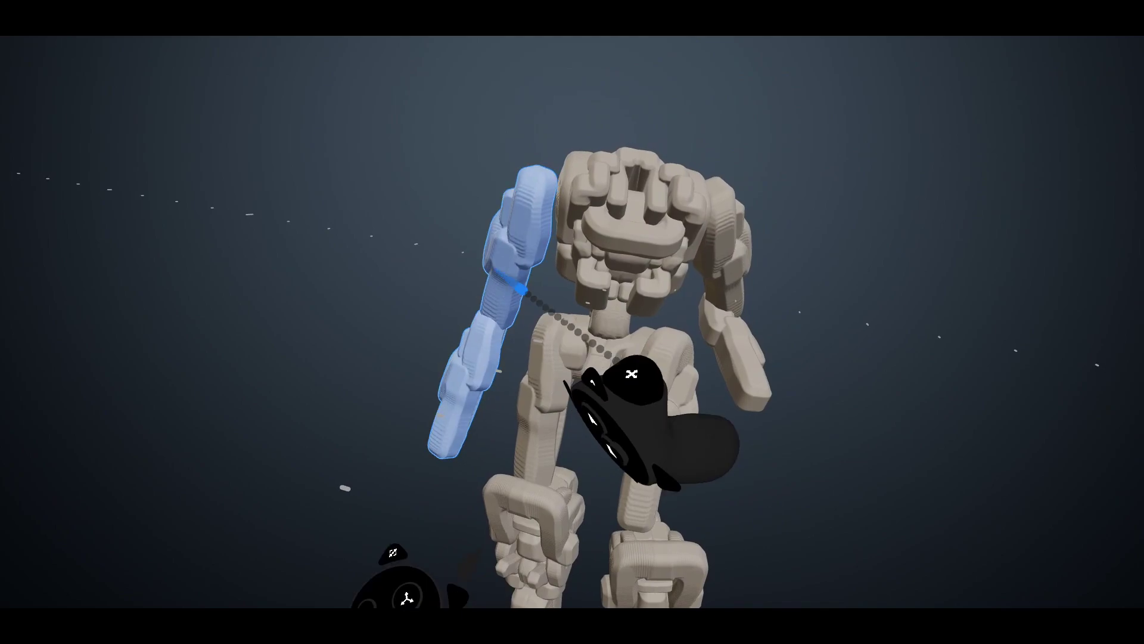
Reposition the robot's arms against the shoulders and select the forearm for posing
click(669, 257)
click(766, 286)
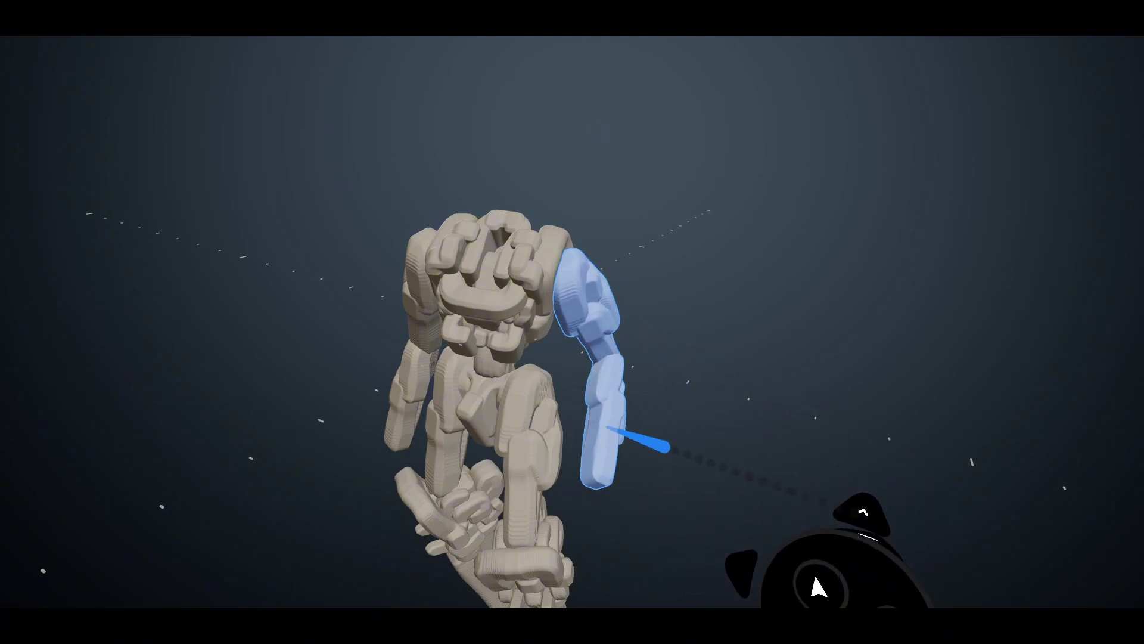
drag(603, 409, 639, 444)
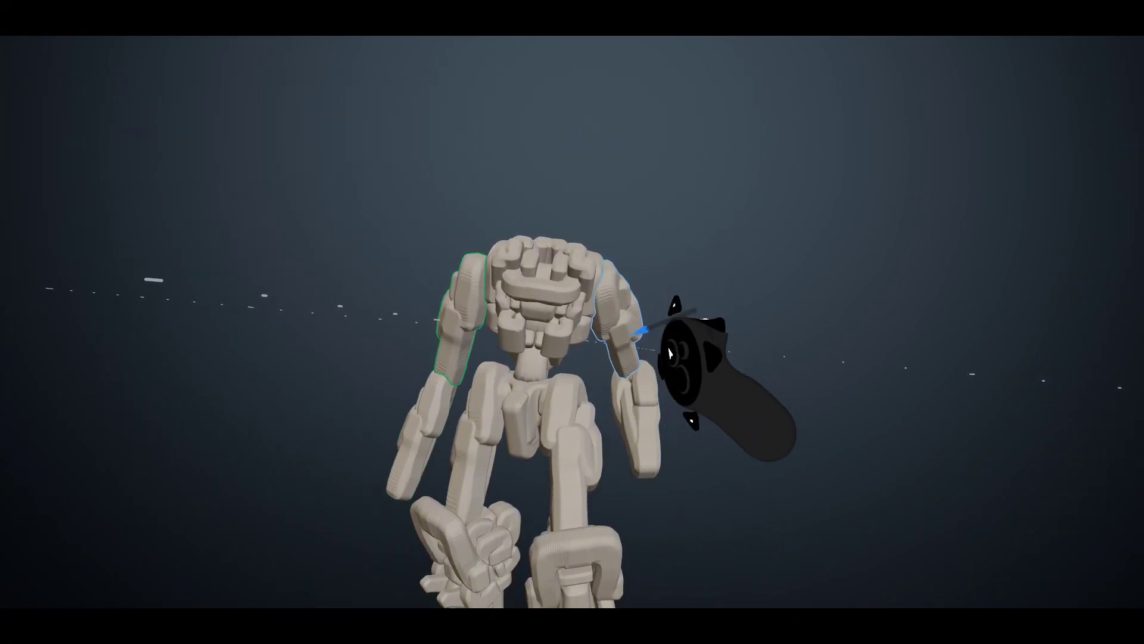
click(651, 402)
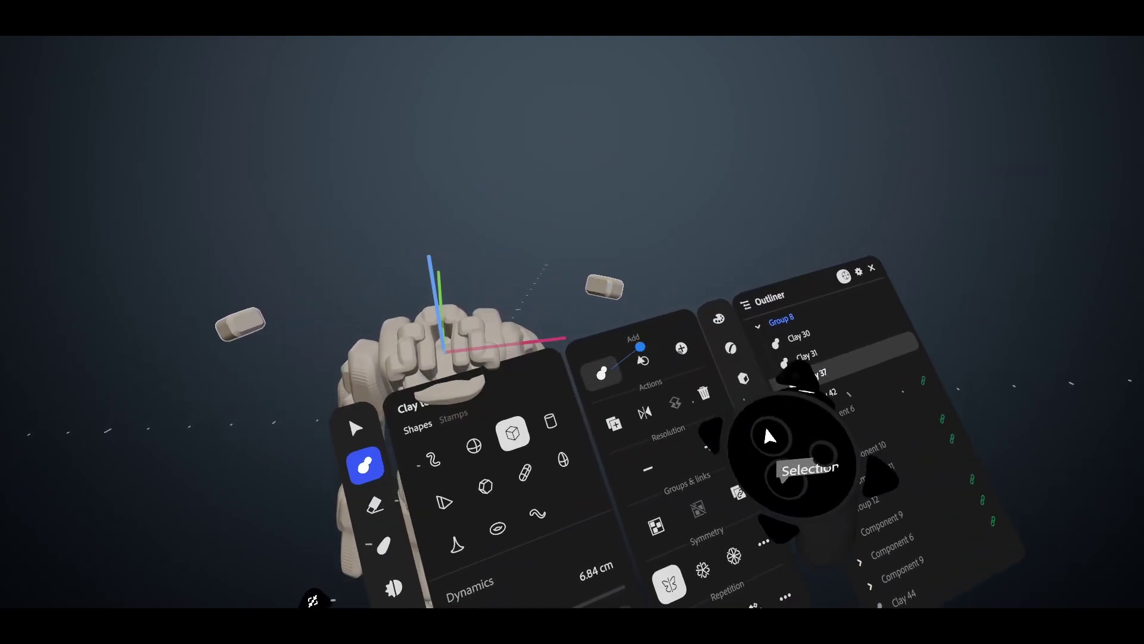
Block out the head in clay above the torso and group its two clay pieces
click(699, 292)
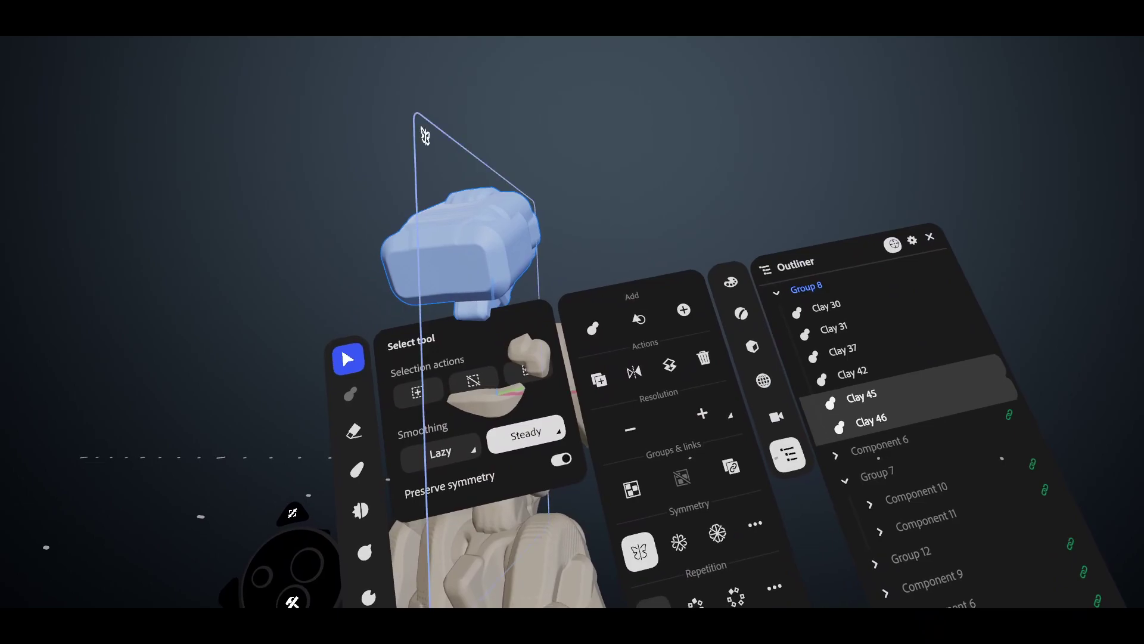
click(659, 496)
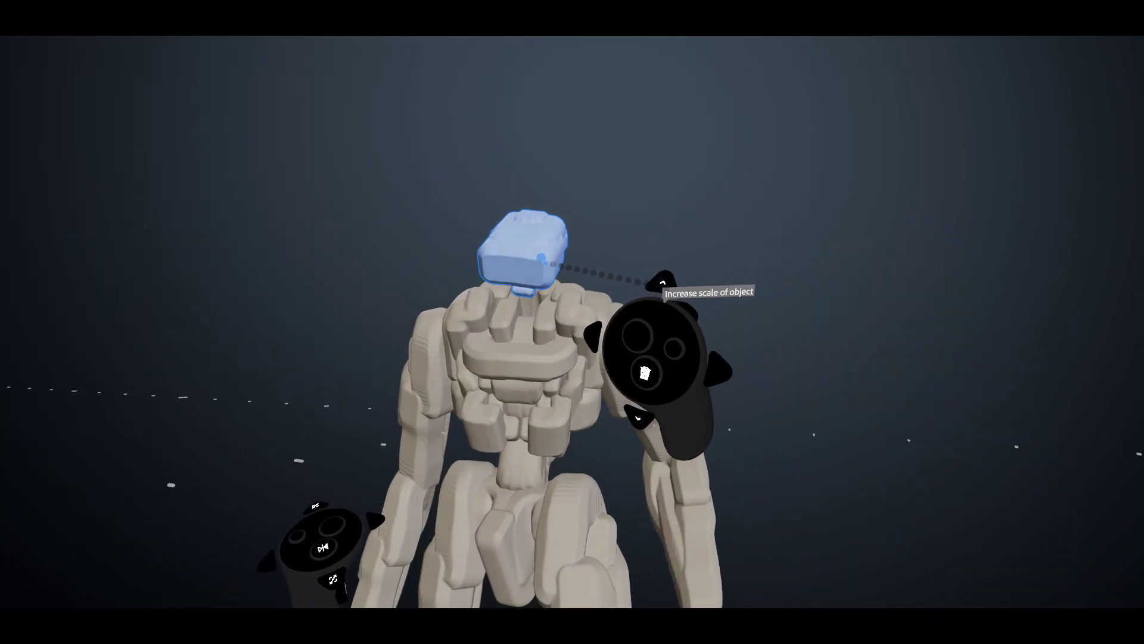
click(593, 218)
click(613, 329)
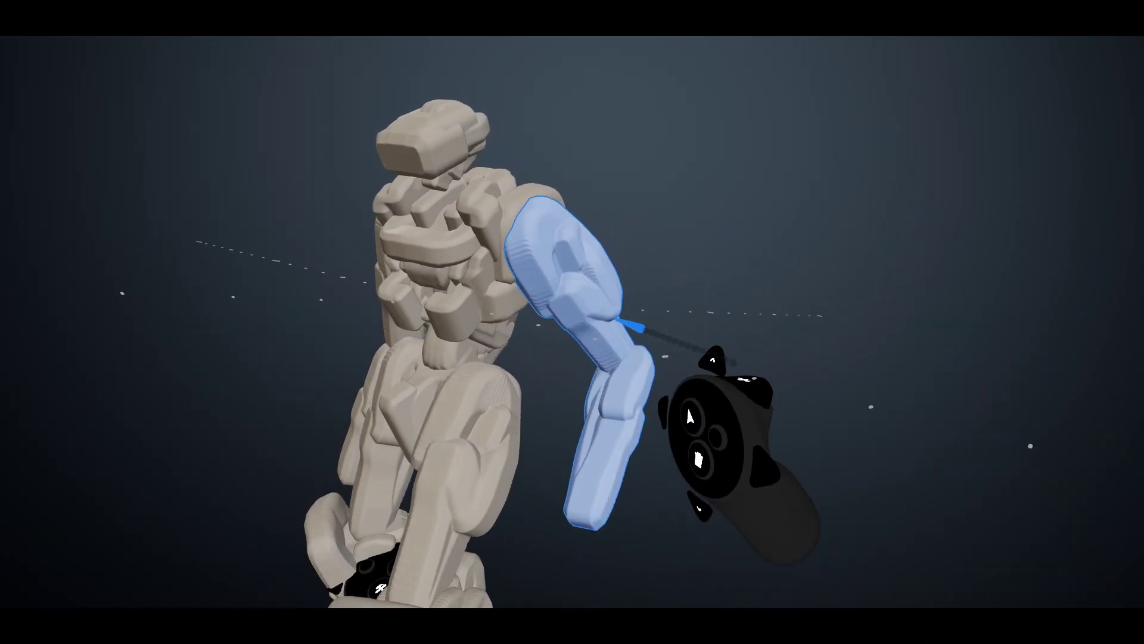
Adjust the arm's angle at the shoulder and pose the linked forearm below the elbow
click(603, 298)
click(626, 257)
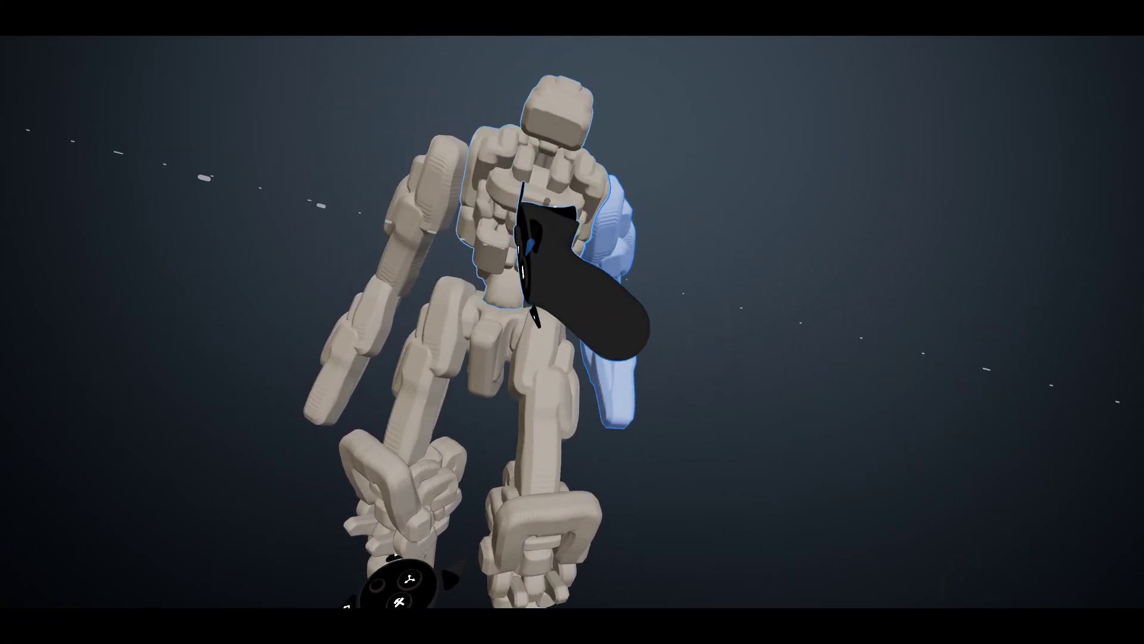
drag(684, 280, 677, 313)
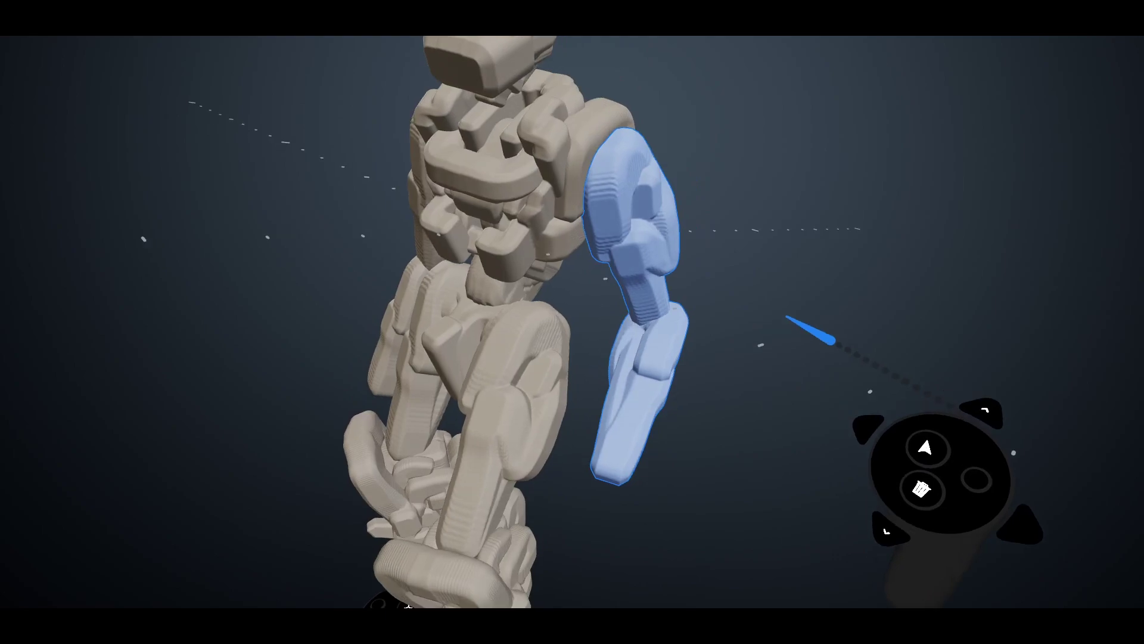
click(784, 325)
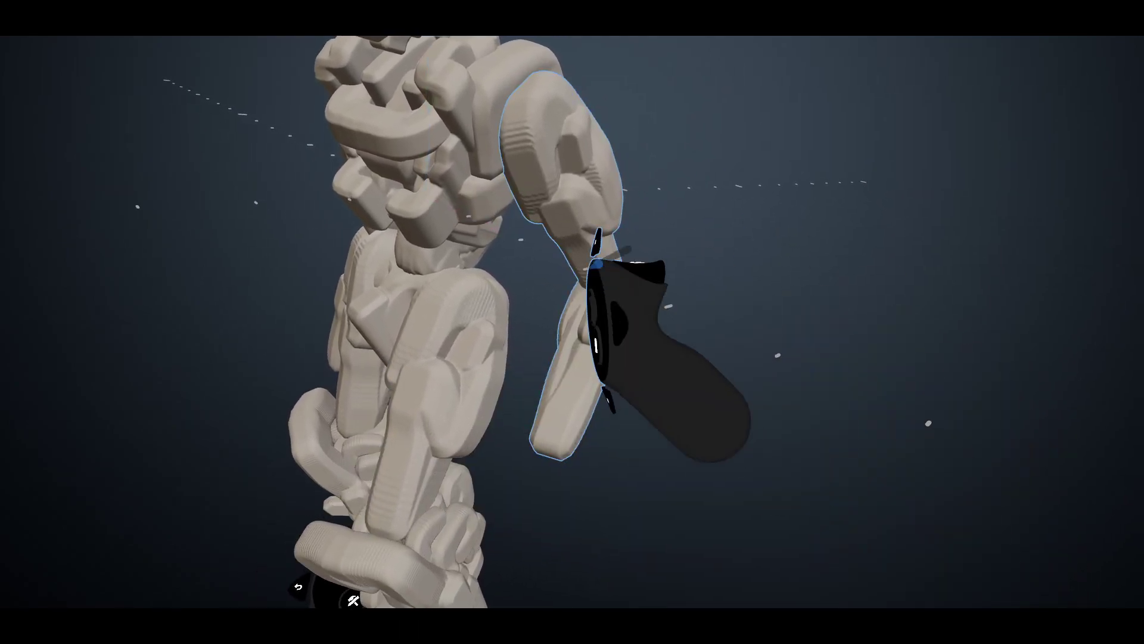
click(524, 332)
click(525, 332)
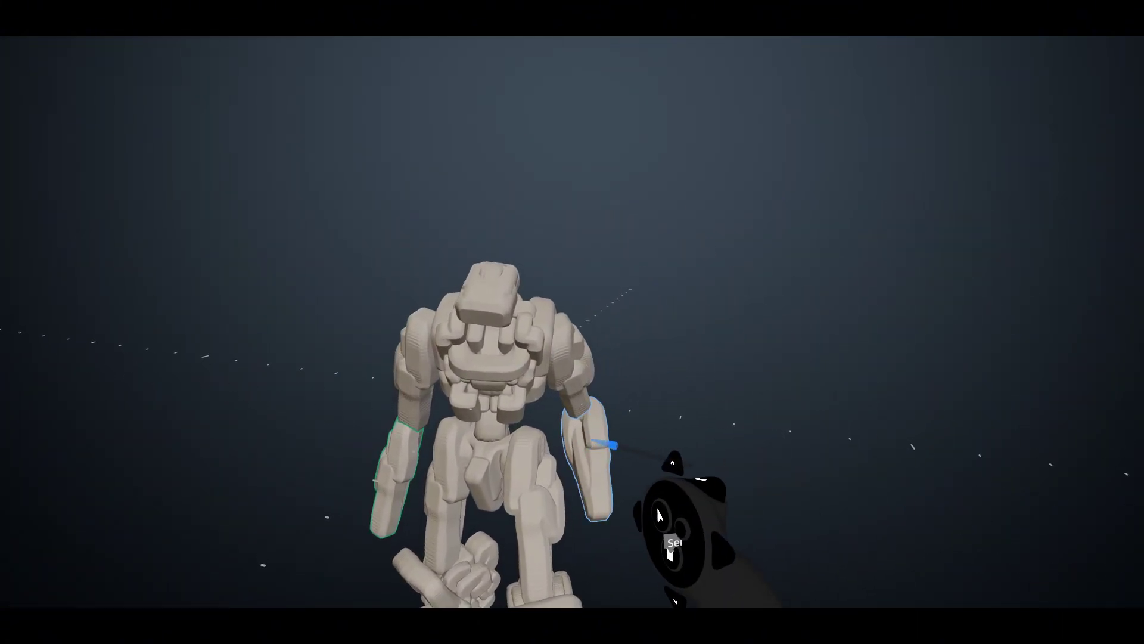
click(586, 449)
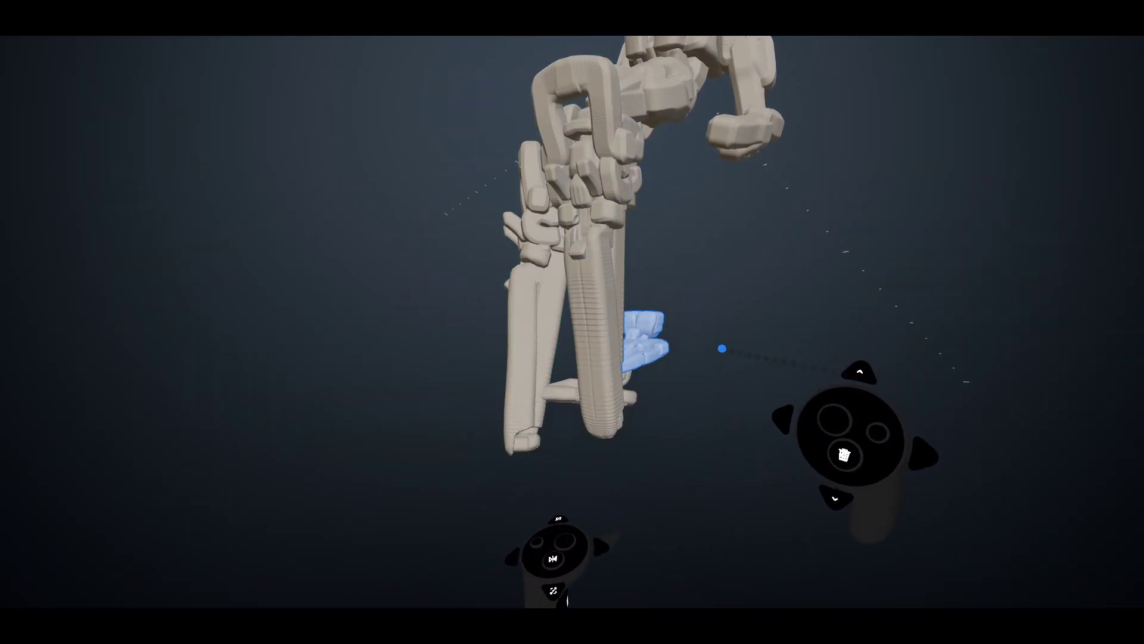
Move the foot to the end of the lower leg and adjust its angle at the ankle
drag(628, 329, 620, 513)
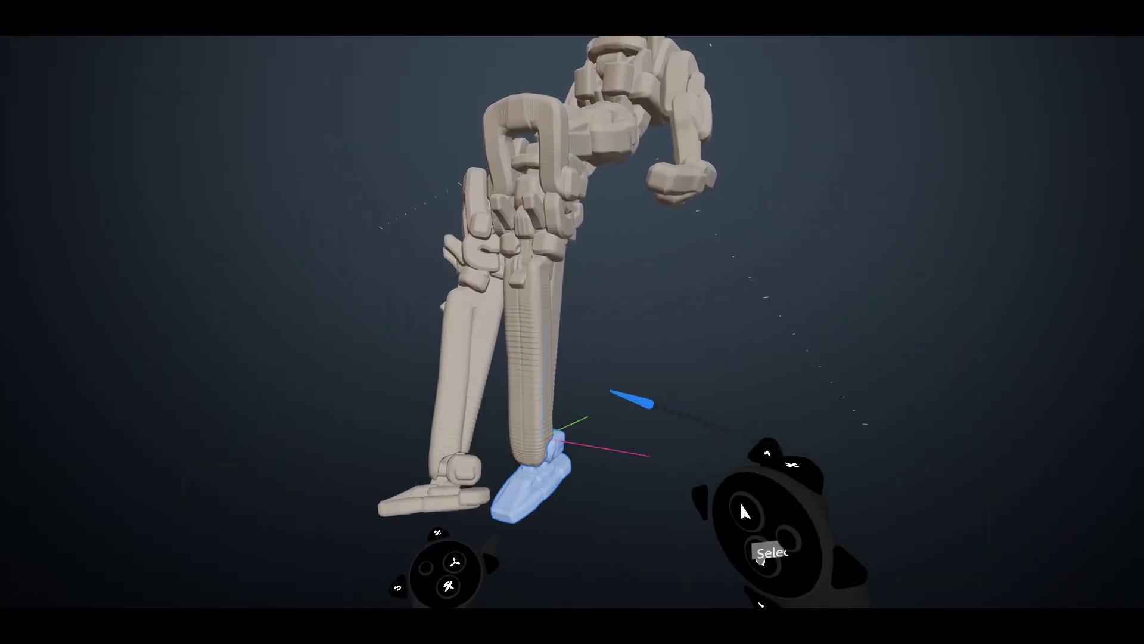
click(544, 338)
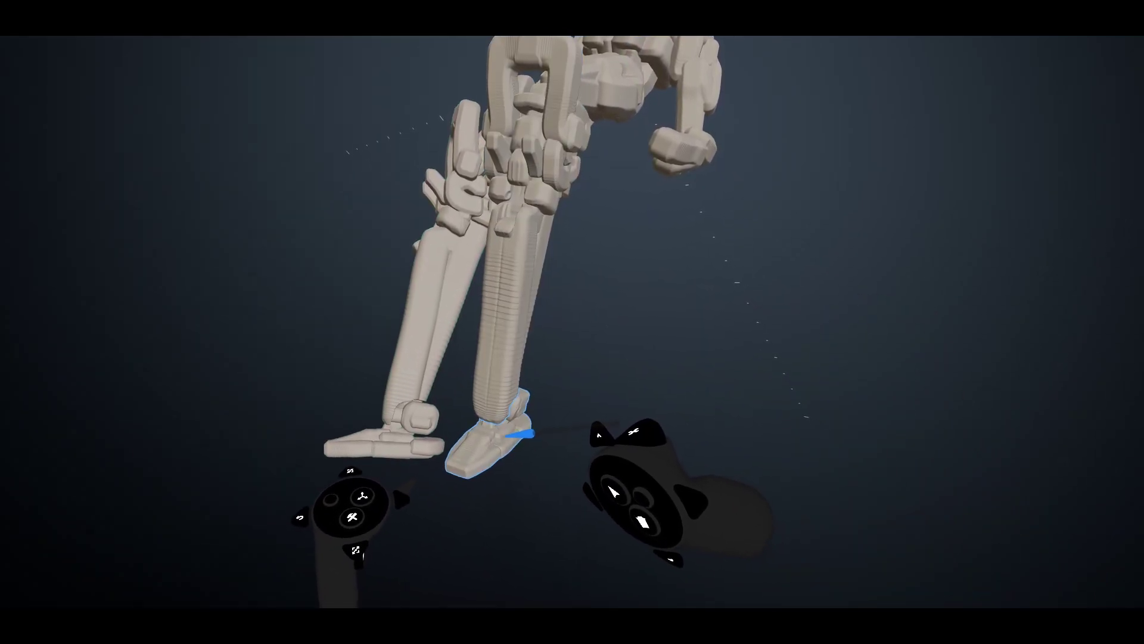
click(705, 462)
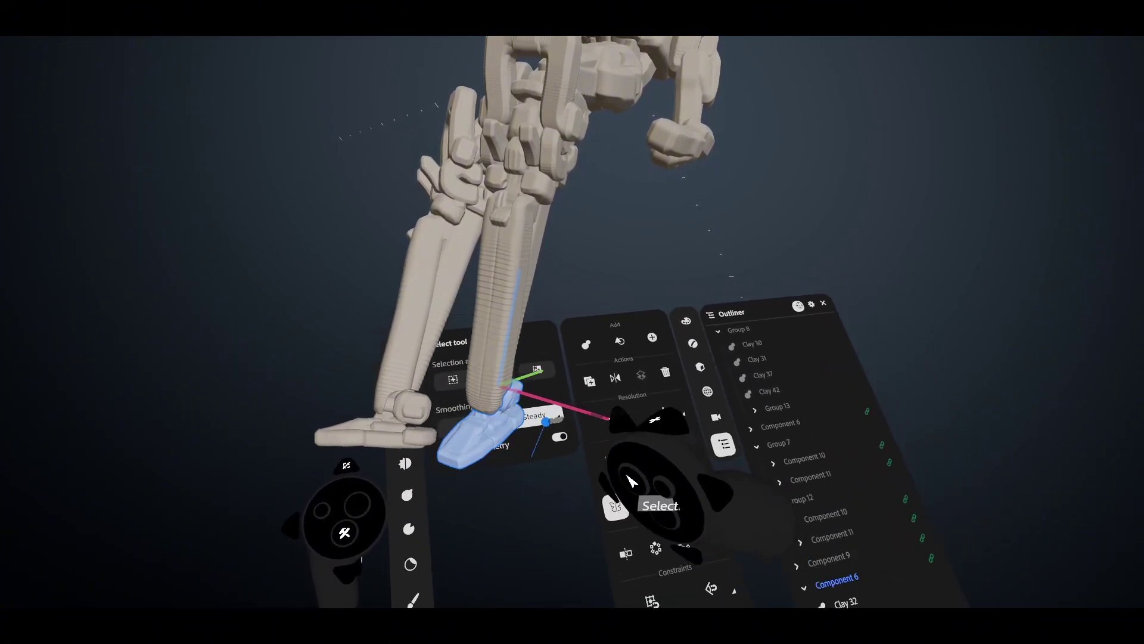
drag(535, 416, 517, 280)
click(695, 324)
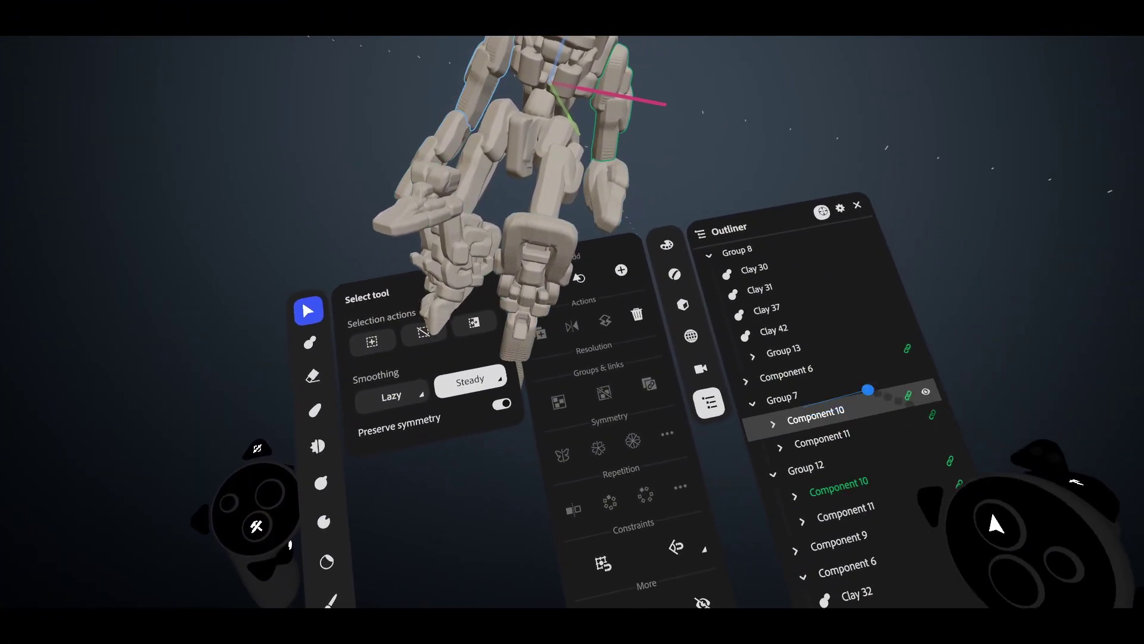
Collapse Group 7, the expanded Component 6, Group 12 and Group 8 in the object hierarchy
click(746, 396)
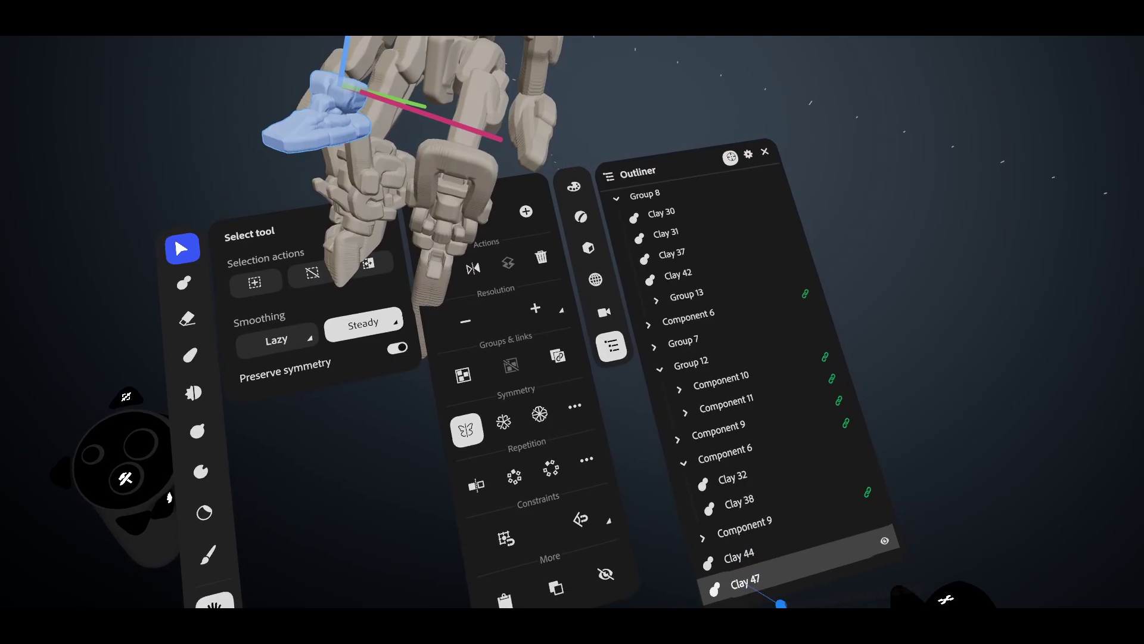
click(671, 453)
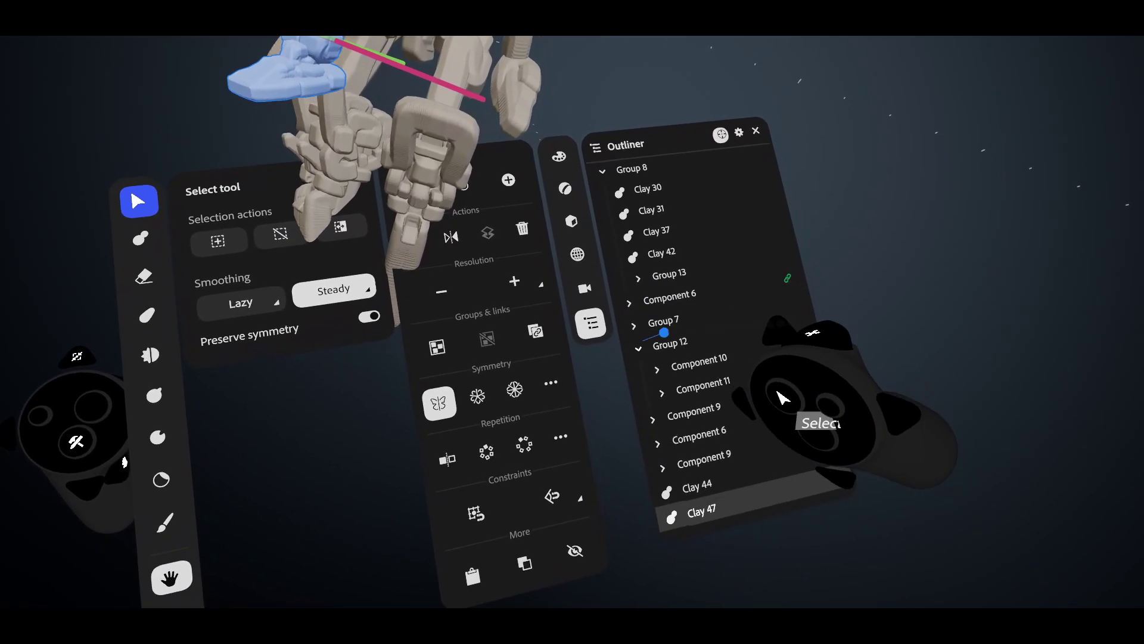
click(640, 343)
click(600, 166)
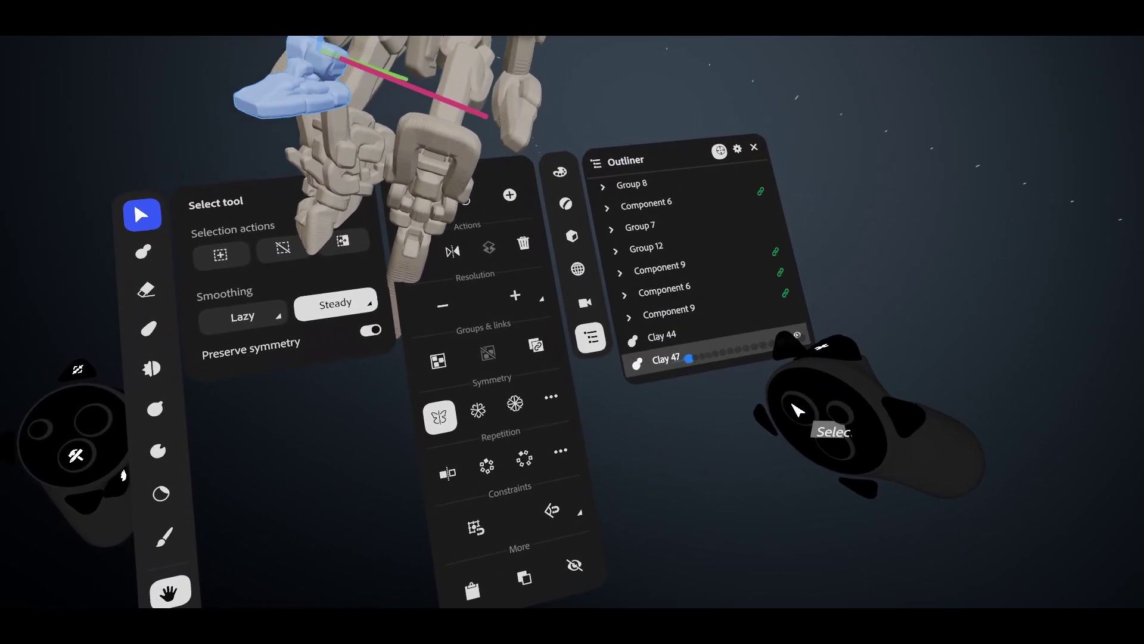
click(460, 319)
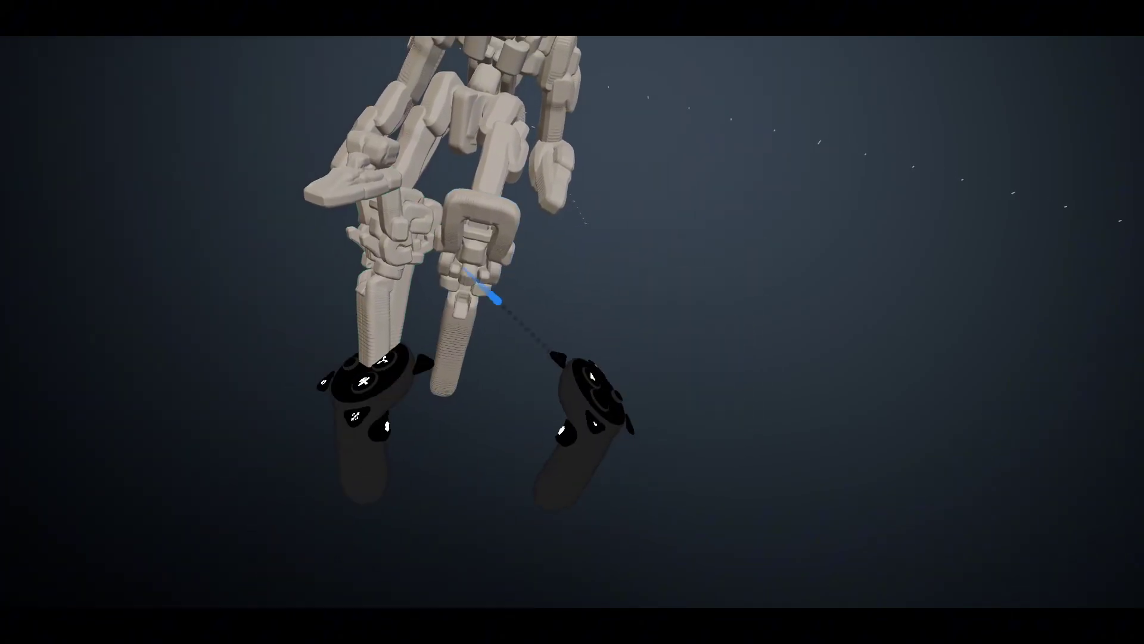
Group the foot clay and position the foot beneath the lower leg
click(464, 370)
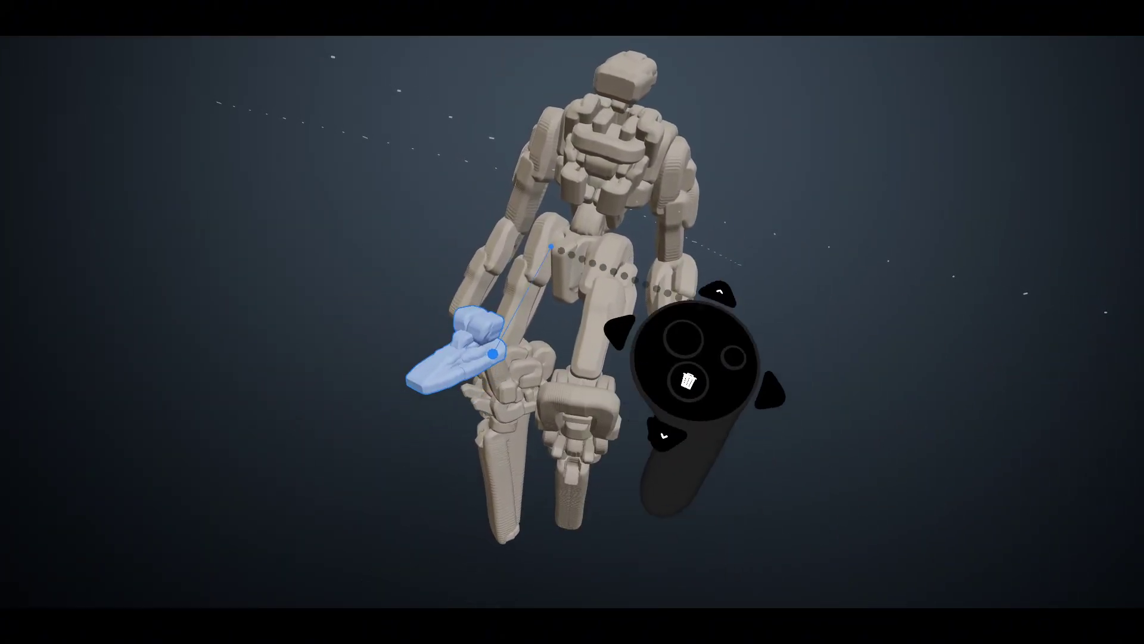
double_click(517, 283)
click(749, 429)
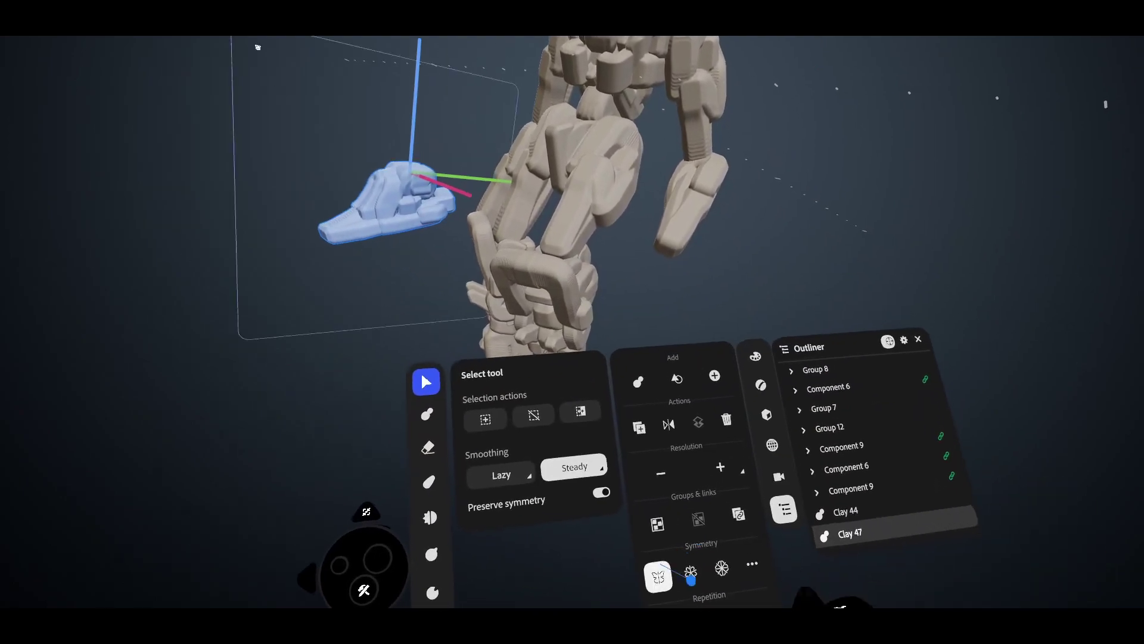
click(657, 525)
drag(396, 186, 495, 277)
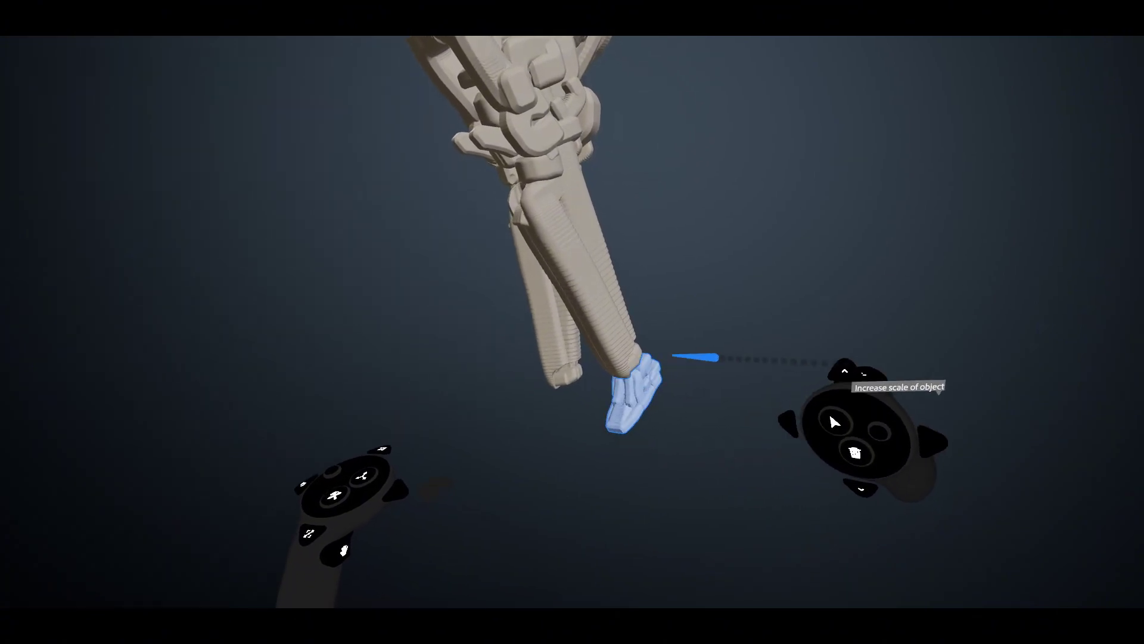
Make the foot group a link and place a mirrored copy of it under the other leg
click(734, 528)
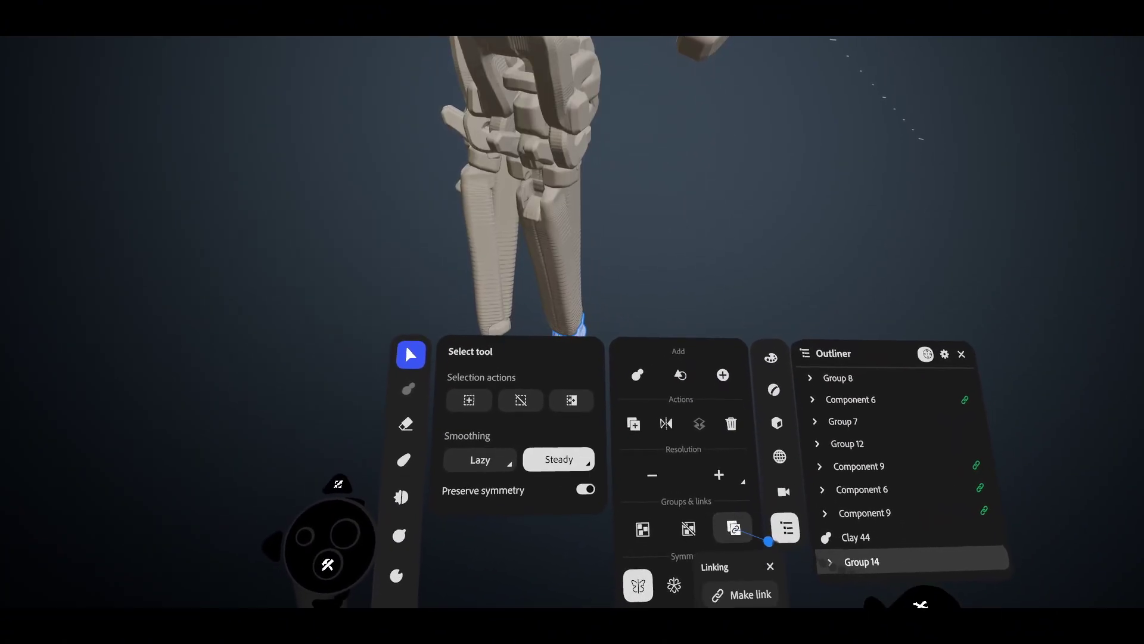
click(742, 593)
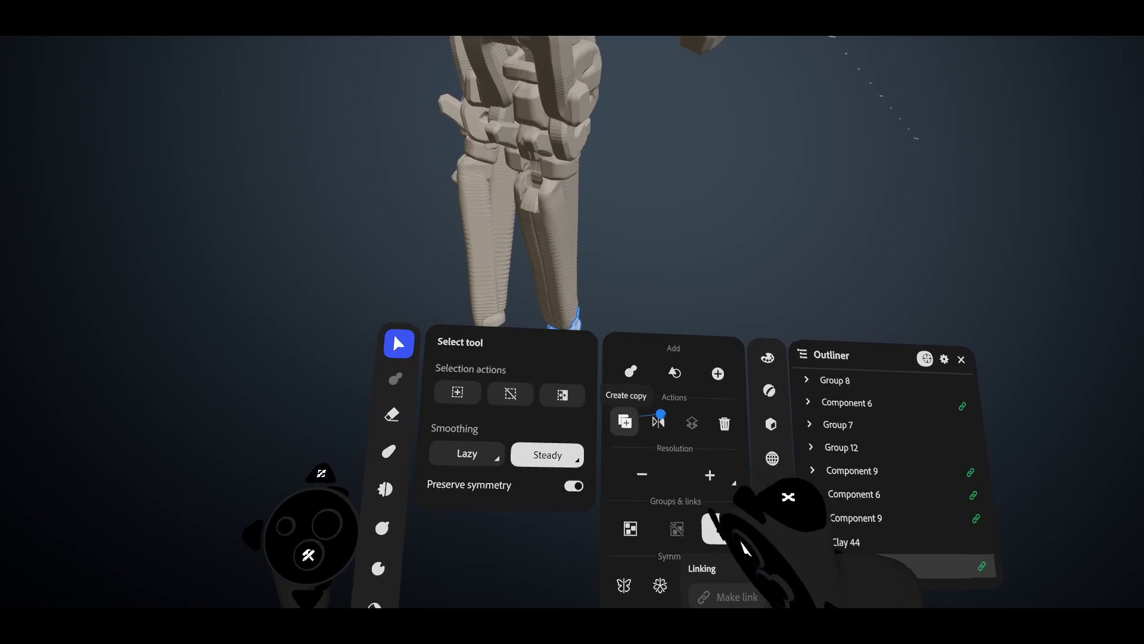
click(625, 421)
click(658, 420)
drag(556, 280, 531, 325)
Add small clay block details to the front of the linked foot with symmetry
click(840, 266)
middle_drag(793, 221, 570, 328)
click(646, 372)
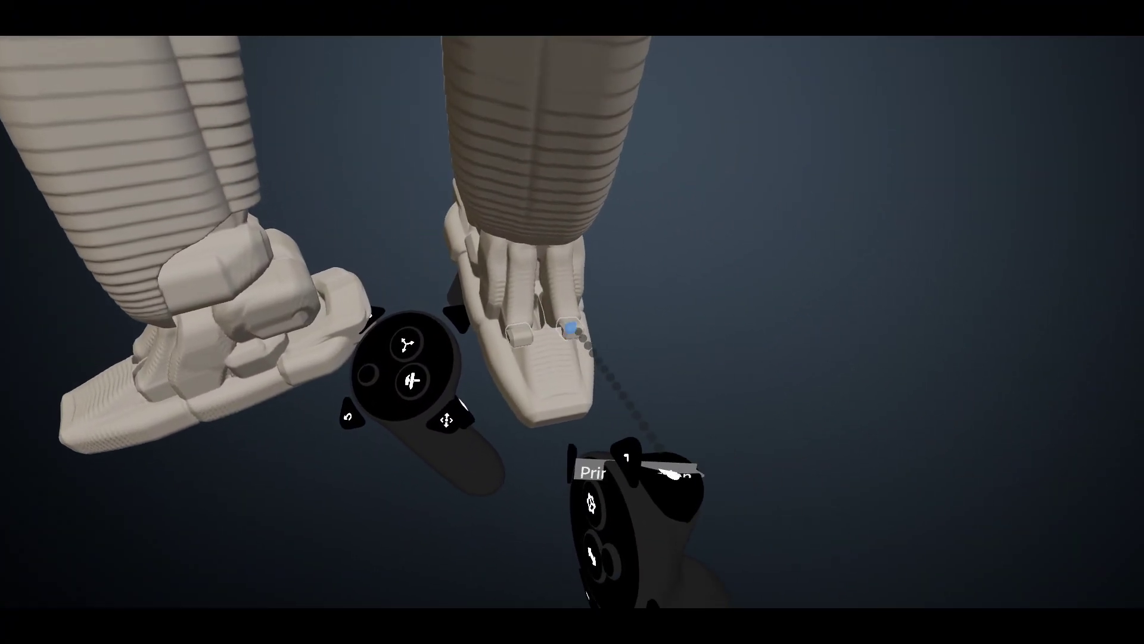
drag(559, 382, 700, 367)
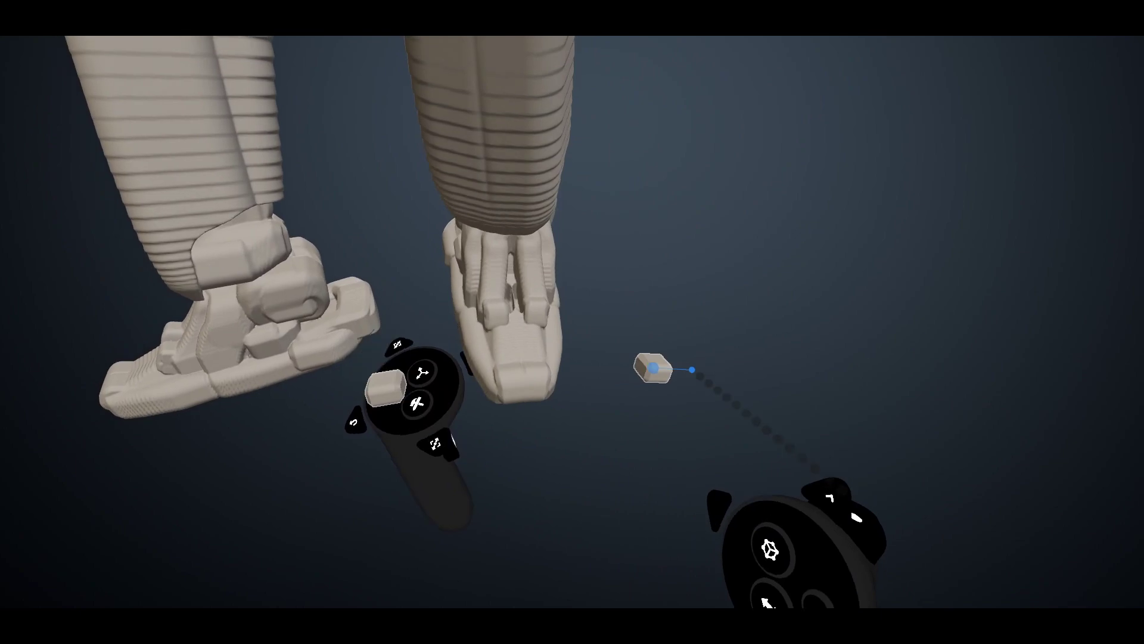
click(797, 299)
mouse_move(577, 322)
mouse_down()
mouse_move(517, 352)
mouse_move(514, 320)
mouse_move(536, 273)
mouse_move(526, 360)
mouse_move(567, 309)
mouse_up()
key(Delete)
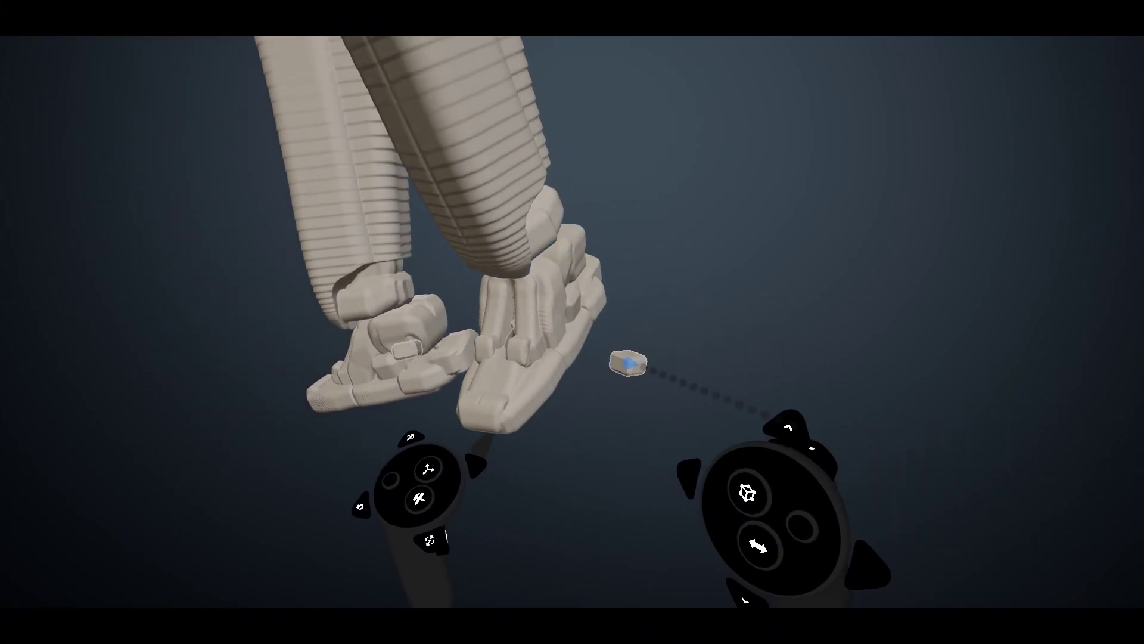
Erase clay from the lower heel area of the foot to refine its shape
click(603, 448)
click(721, 401)
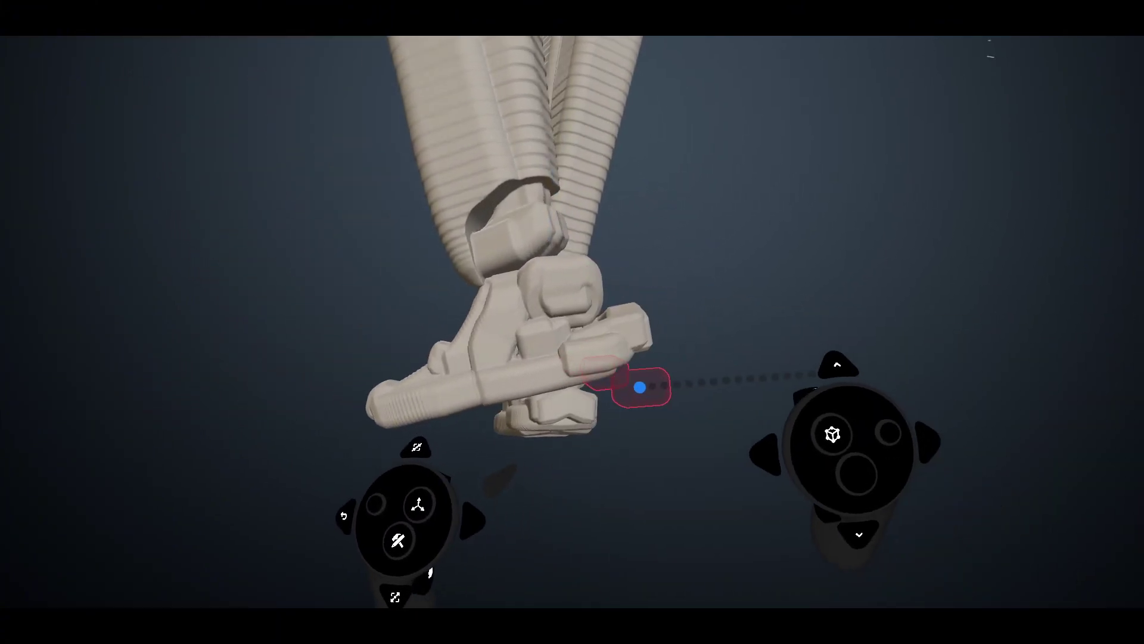
scroll(646, 378, up, 5)
drag(646, 378, 669, 376)
click(603, 391)
key(Escape)
Add a symmetrical pair of clay blocks to the back of the heel
middle_drag(687, 381, 470, 373)
click(586, 352)
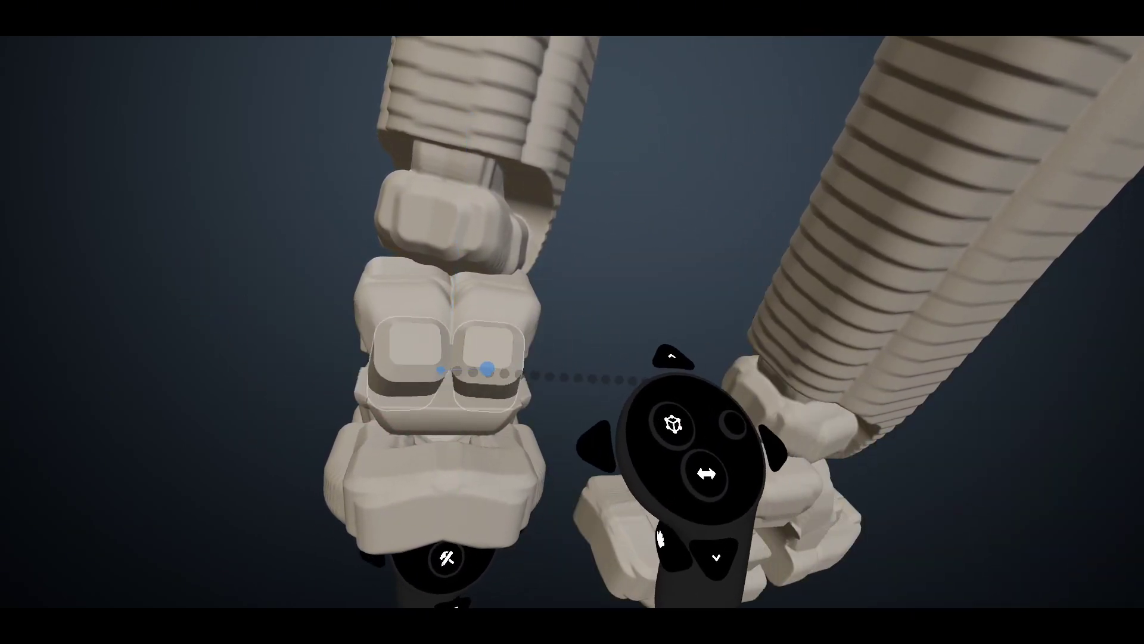
middle_drag(463, 373, 688, 320)
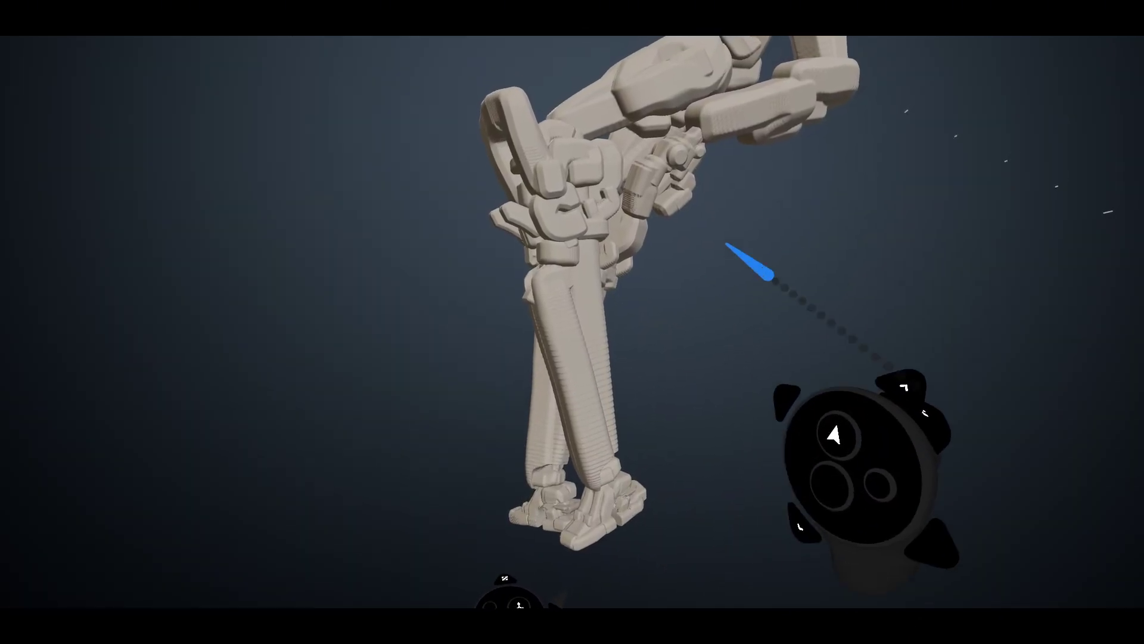
Decrease the resolution of the lower-leg clay
drag(739, 163, 798, 168)
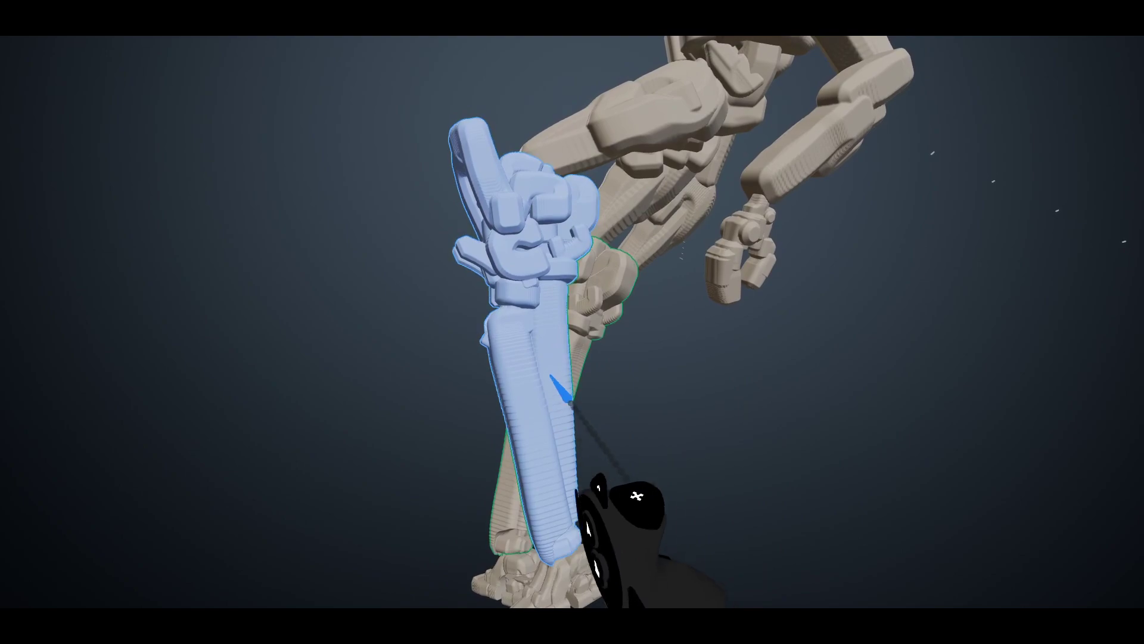
click(672, 518)
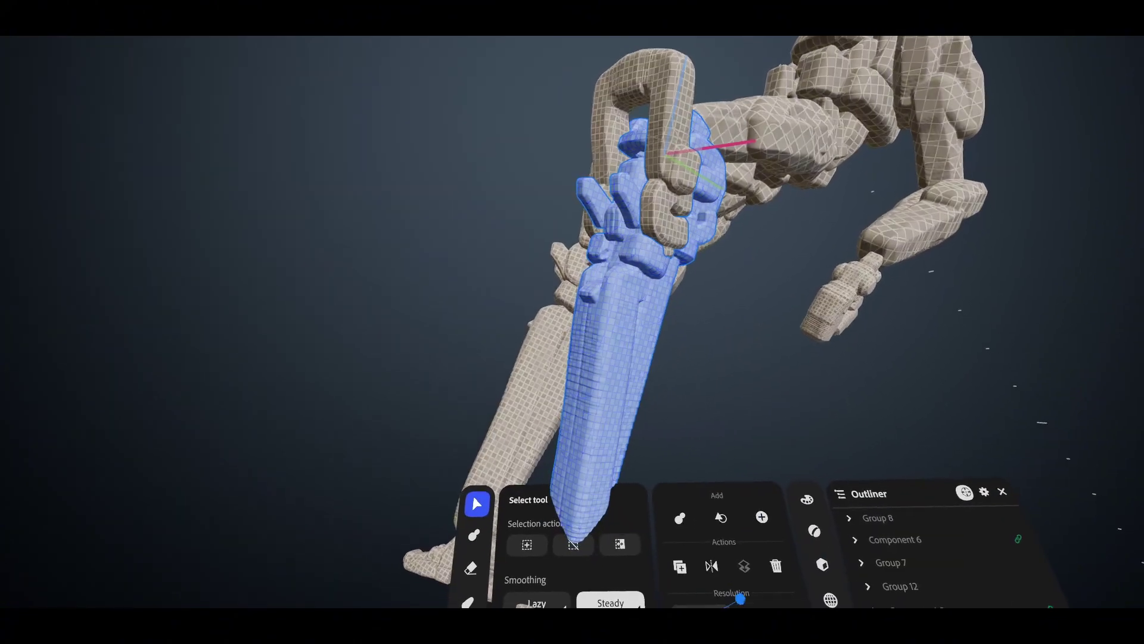
click(691, 560)
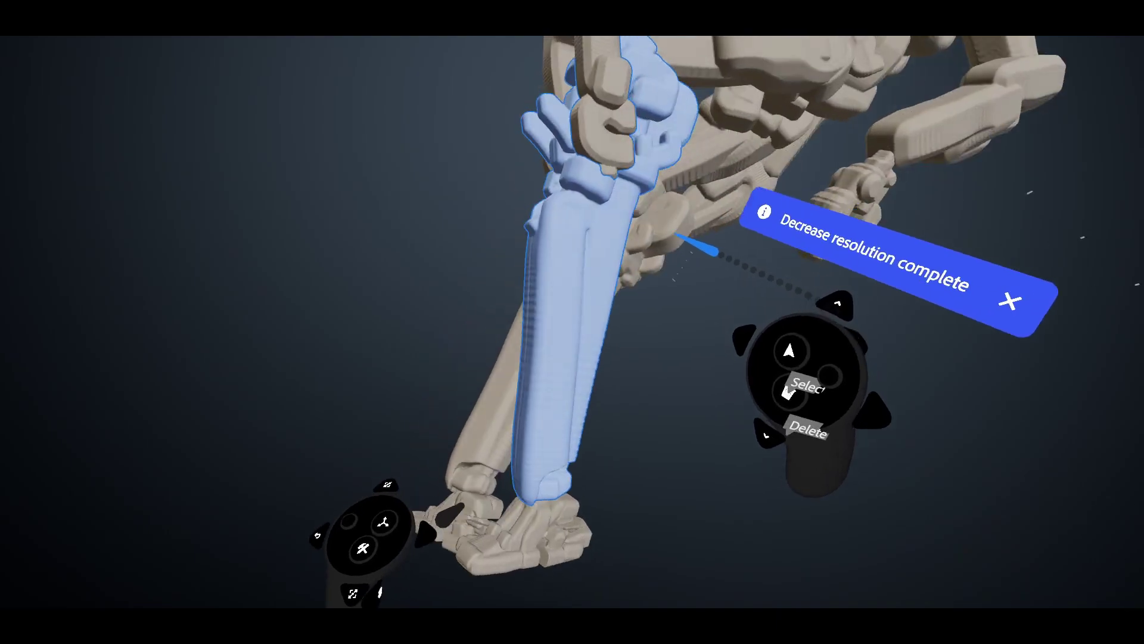
Shape the upper shin with a rounded clay form just below the knee
double_click(628, 185)
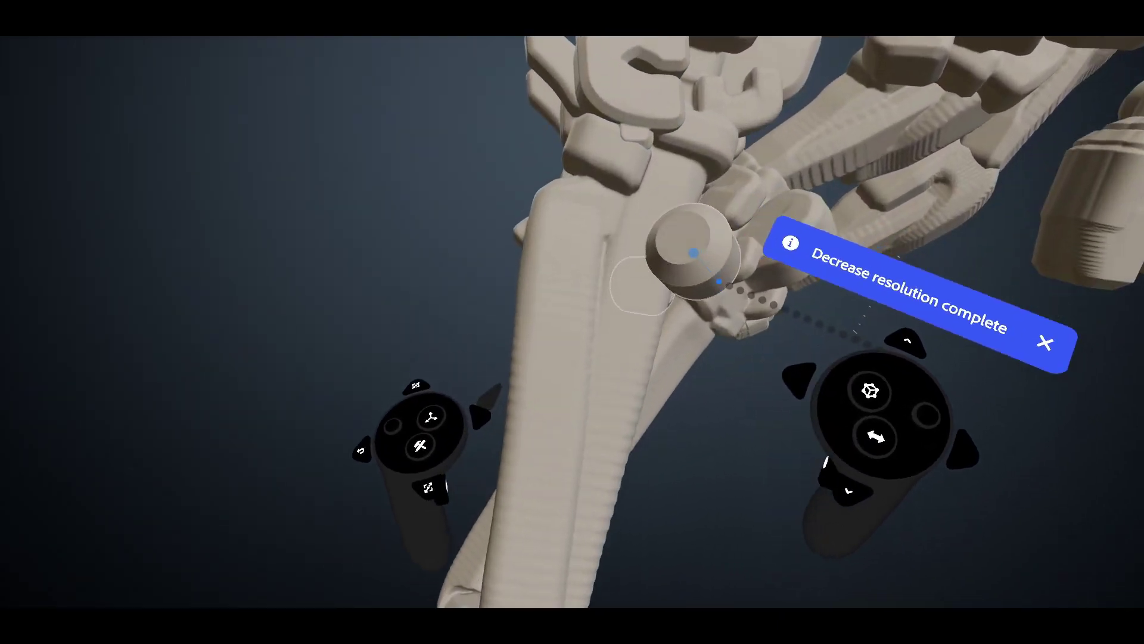
drag(671, 278, 640, 272)
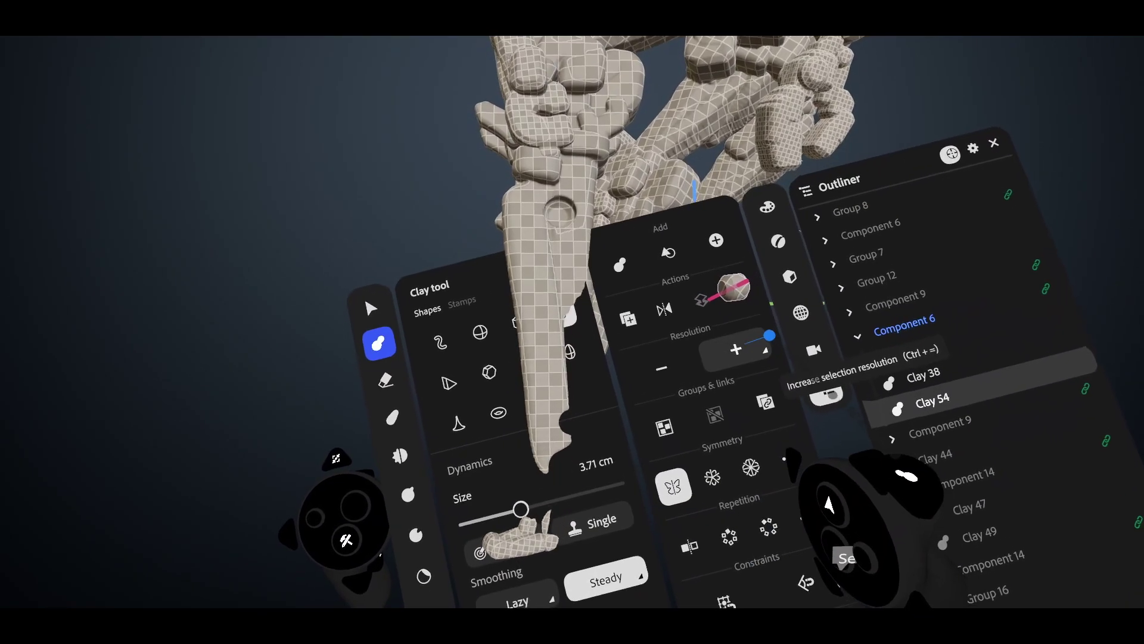
Increase the lower-leg clay's resolution and place a cylinder in the round hole above the ankle
click(735, 349)
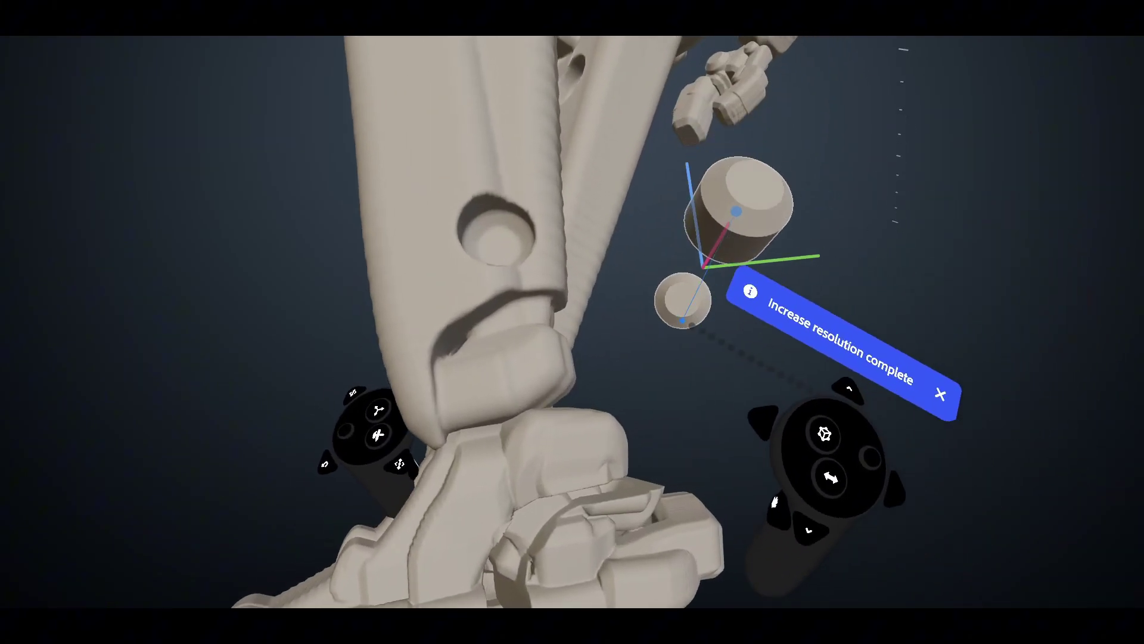
drag(739, 213, 589, 310)
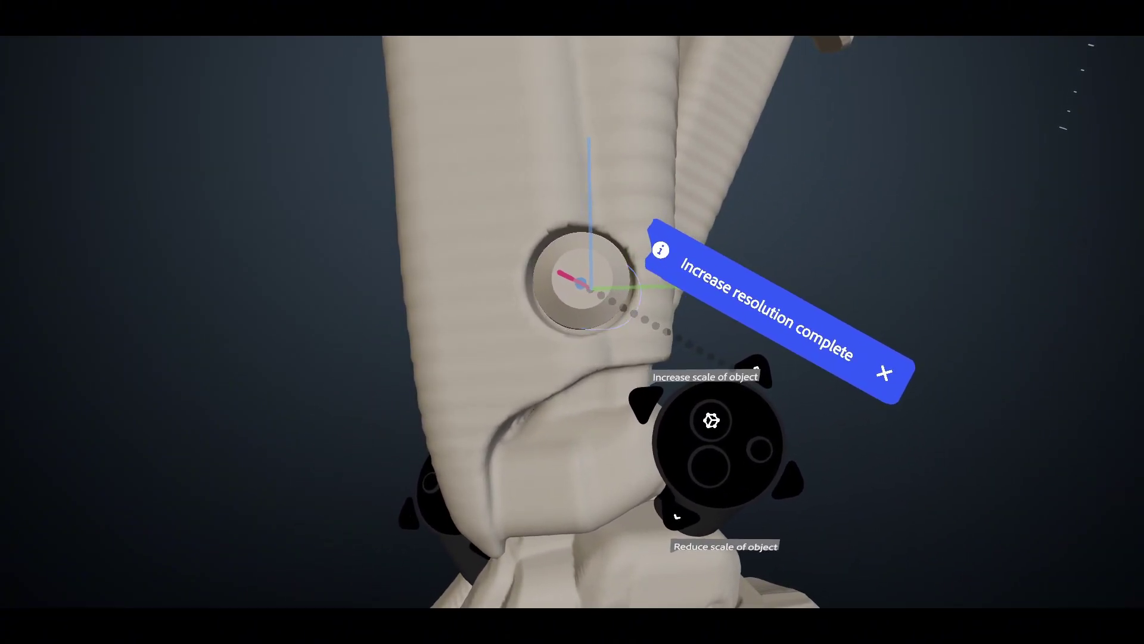
click(581, 283)
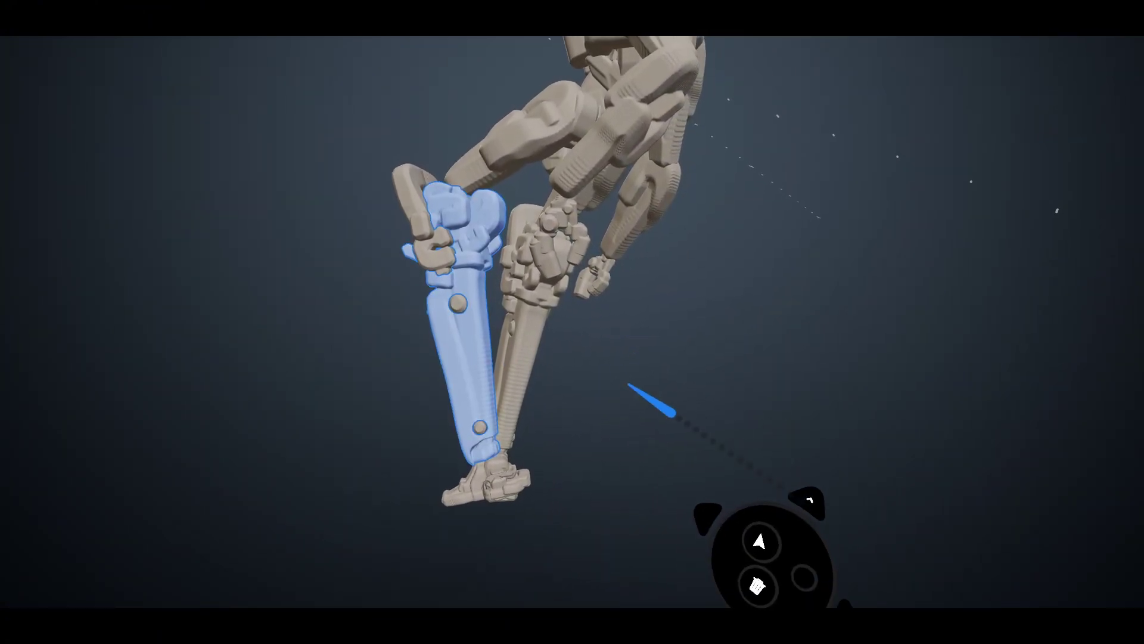
Erase a vertical slot down the front of the upper shin on the reduced-resolution leg clay, and set the eraser shape to a cube
click(659, 547)
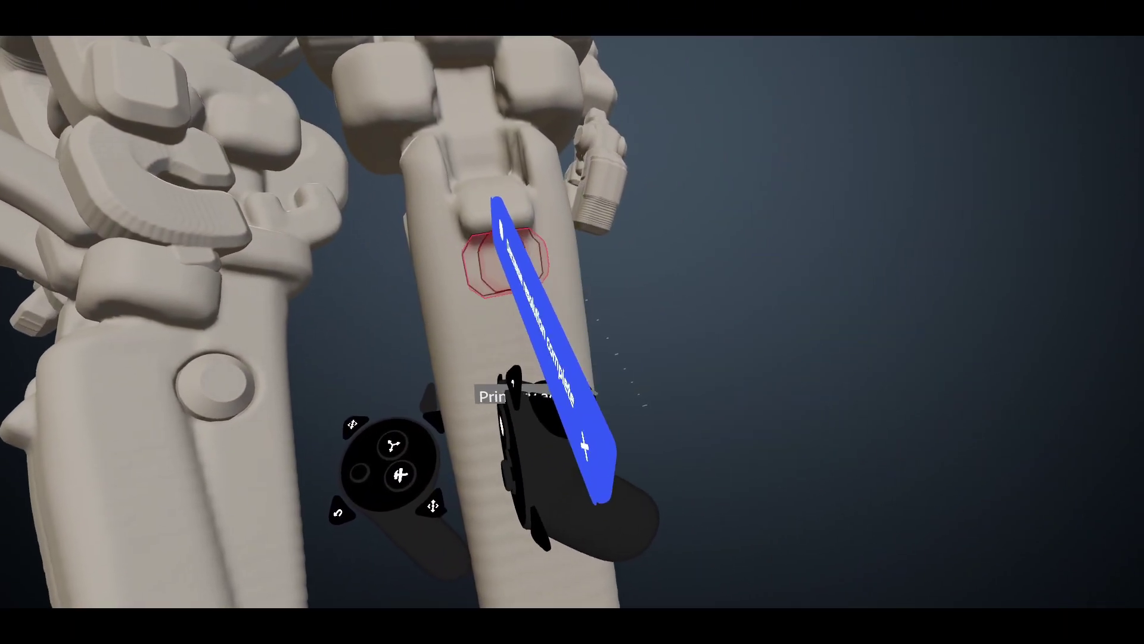
drag(505, 263, 516, 316)
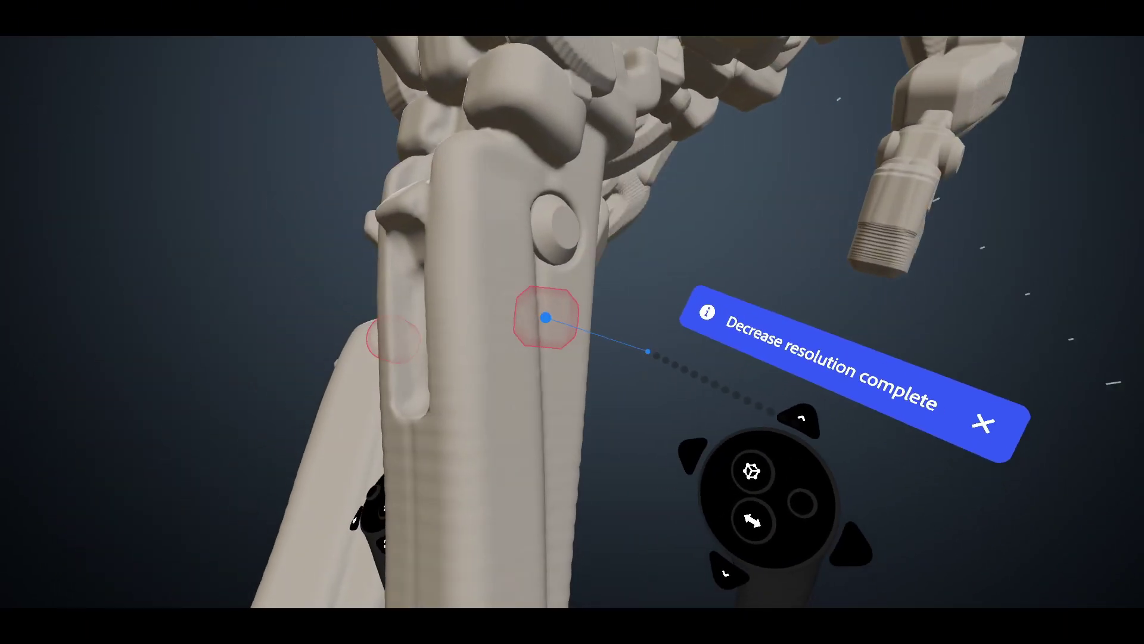
click(560, 245)
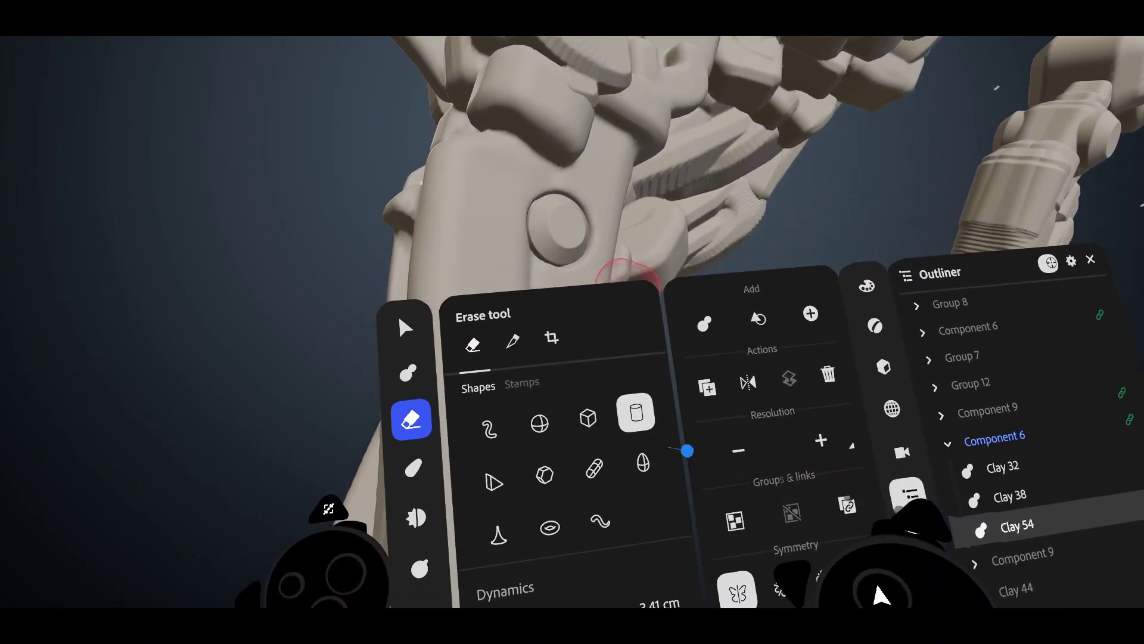
click(588, 418)
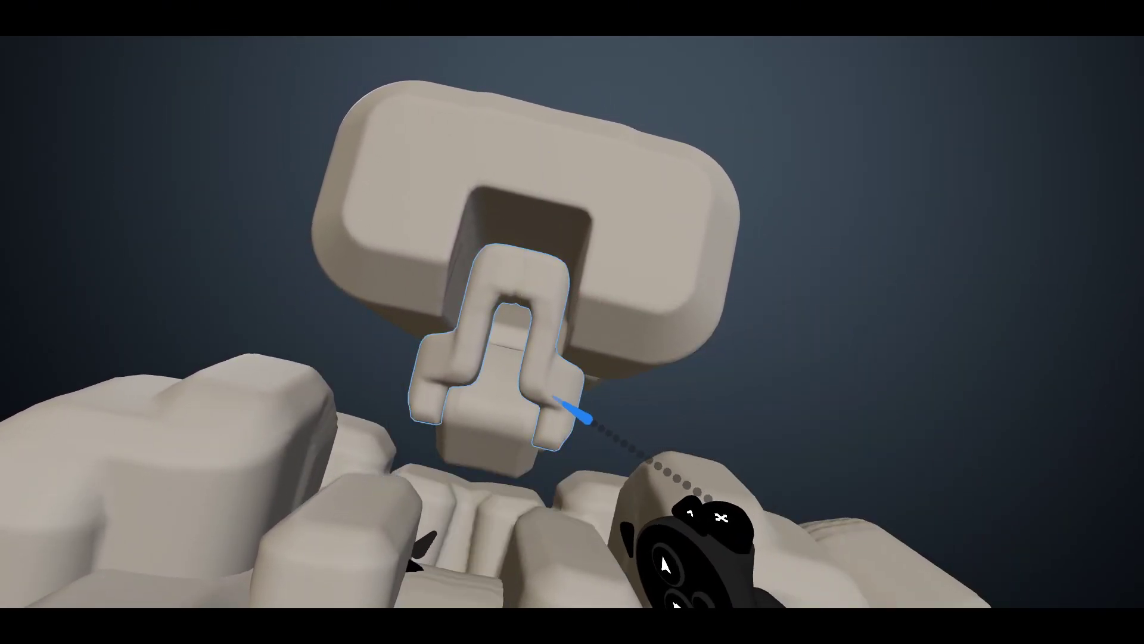
Increase the resolution of the forked neck bracket behind the head and erase clay to extend its inner gap upward
click(706, 431)
click(705, 431)
click(706, 430)
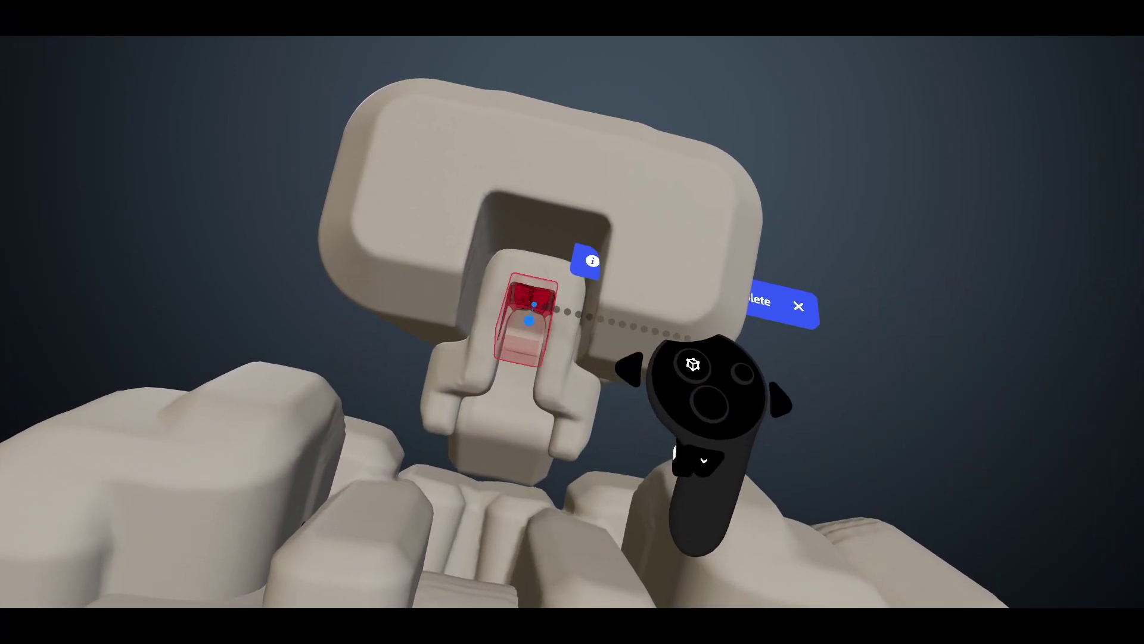
click(529, 320)
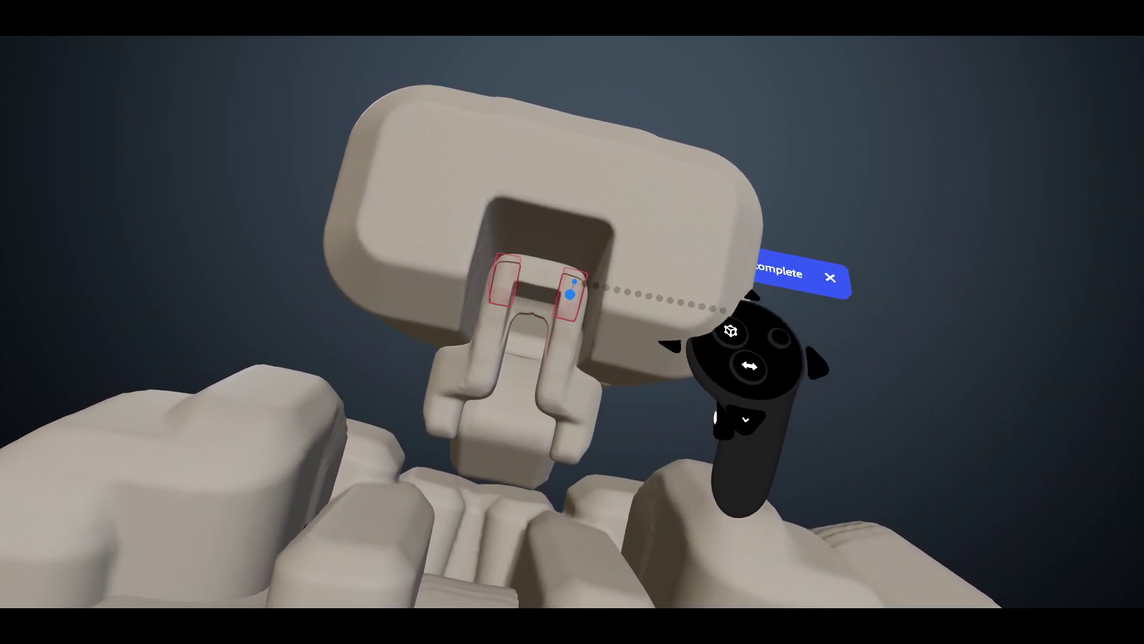
Add a central clay block between the neck bracket's prongs and symmetrical clay blocks on its outer sides
click(552, 266)
click(581, 377)
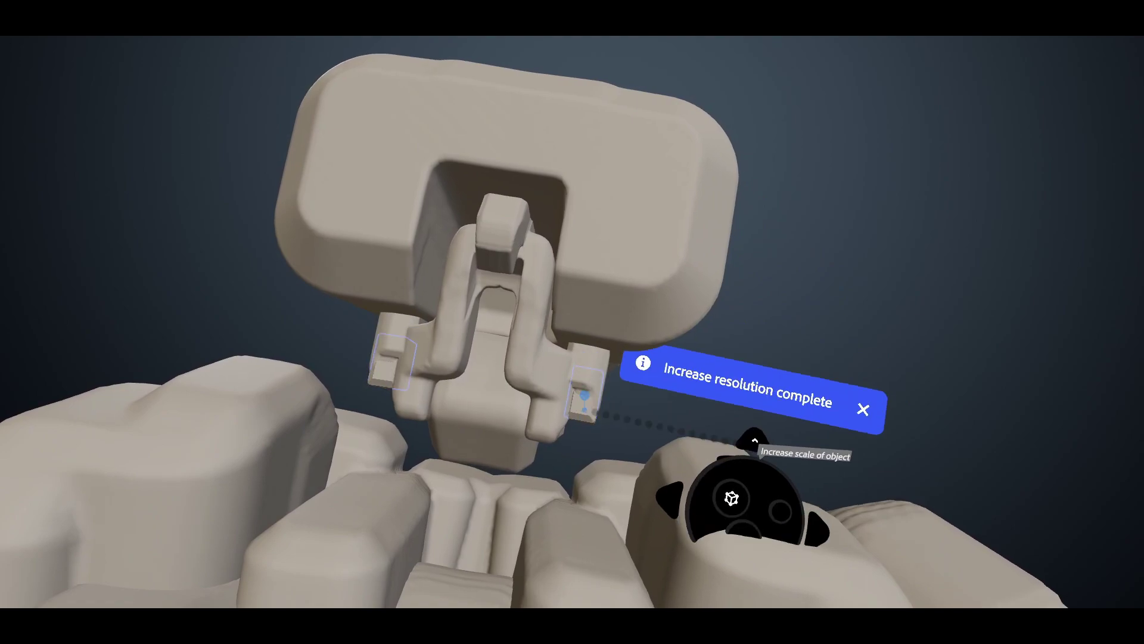
drag(581, 405, 521, 455)
click(499, 456)
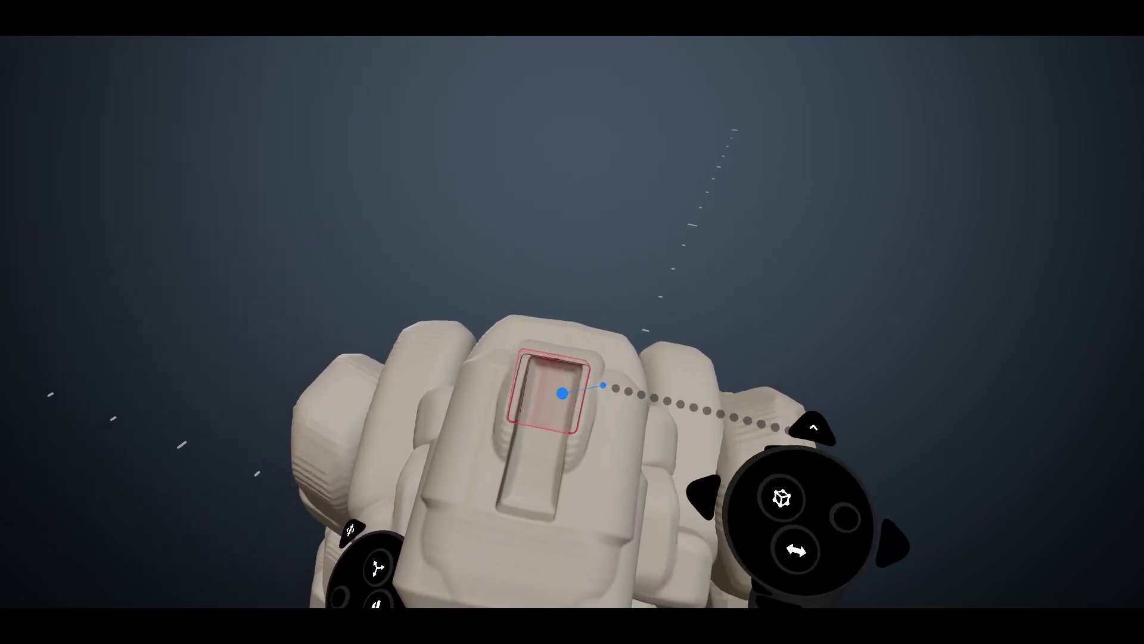
Erase a rectangular recess inside the raised central rim and increase the resolution of the clay block seated in it
click(752, 460)
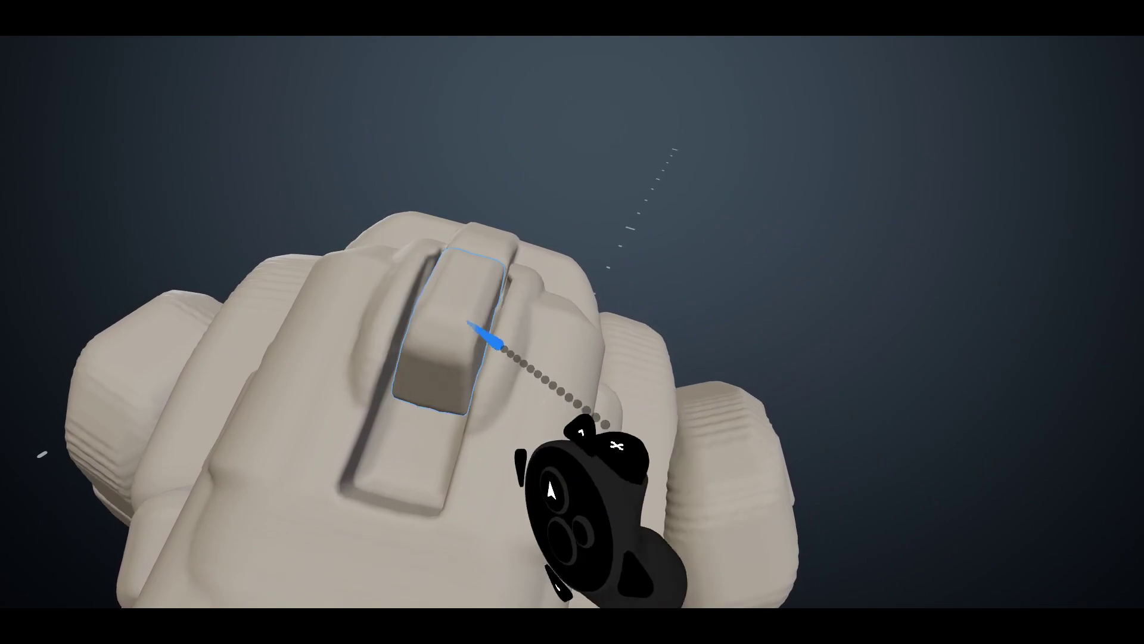
click(477, 324)
click(668, 321)
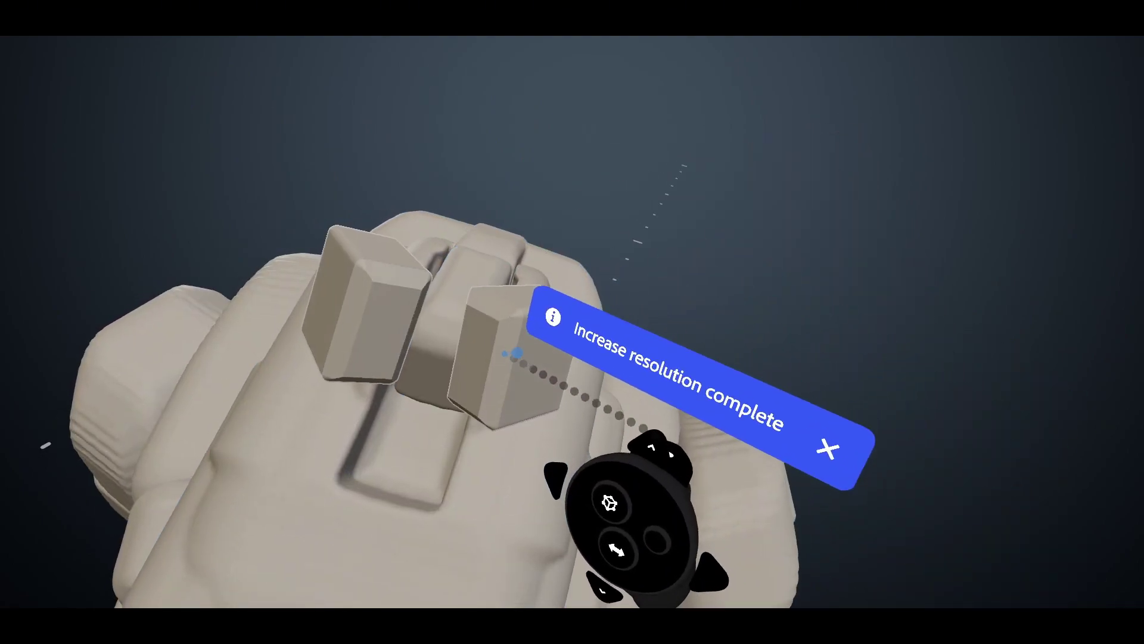